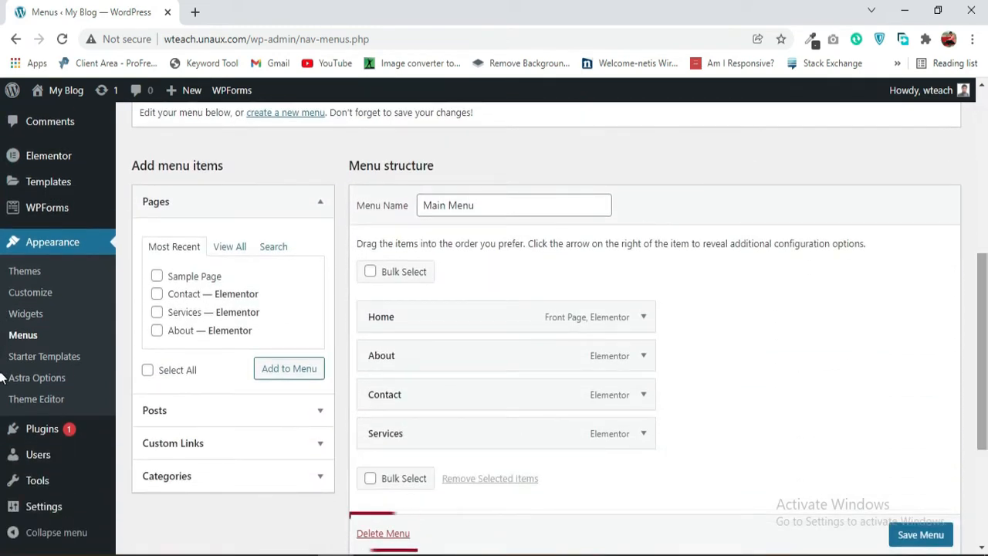
- Permanently delete the existing Main Menu and open the My Blog site in a new tab to check it
left_click(385, 535)
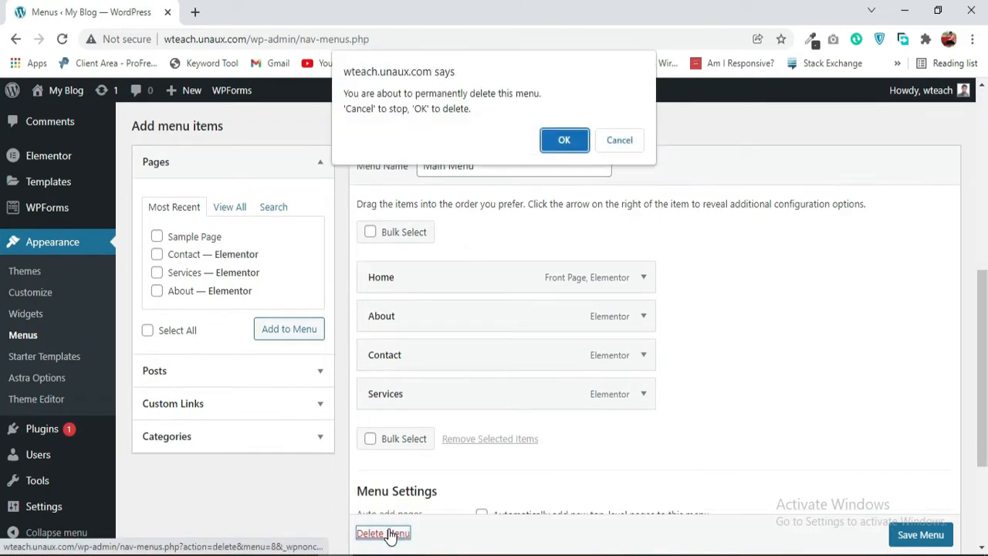
left_click(562, 145)
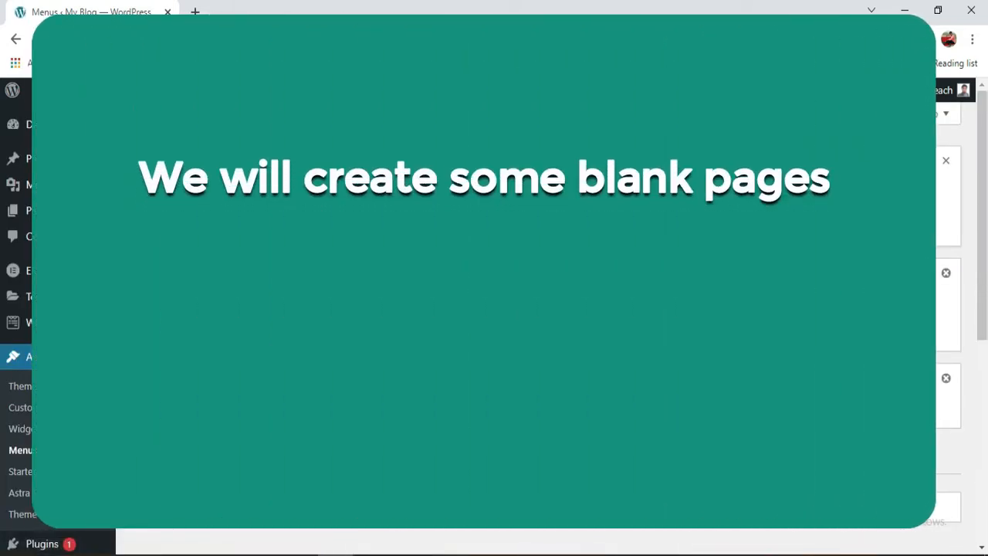
left_click(62, 116, "ctrl")
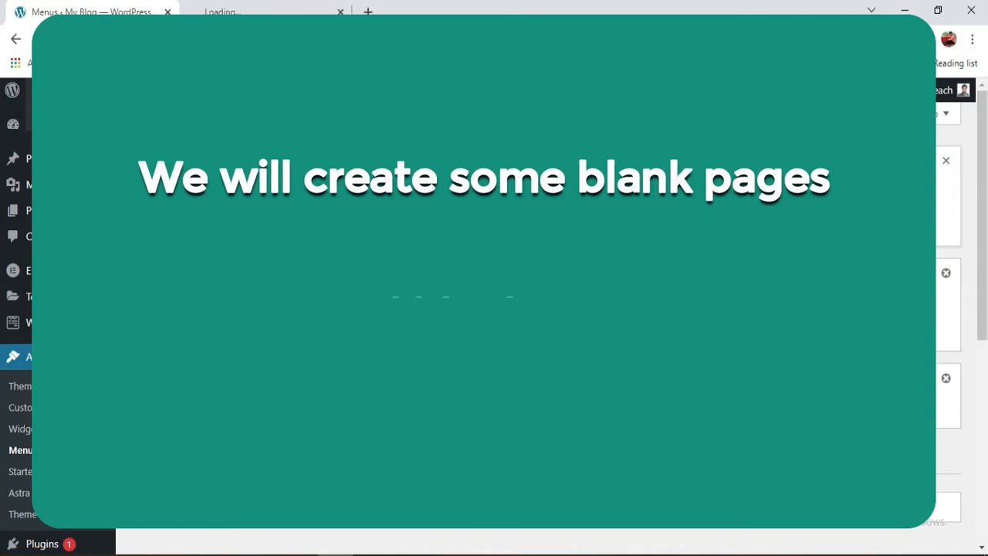
left_click(252, 12)
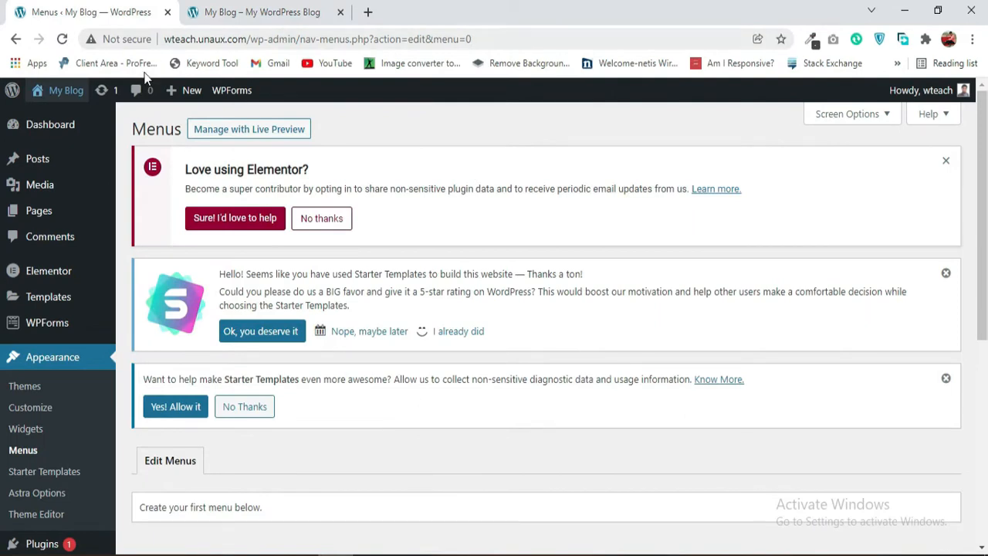
- Create and publish a blank page titled "Page 1", and return to the pages list
mouse_move(74, 214)
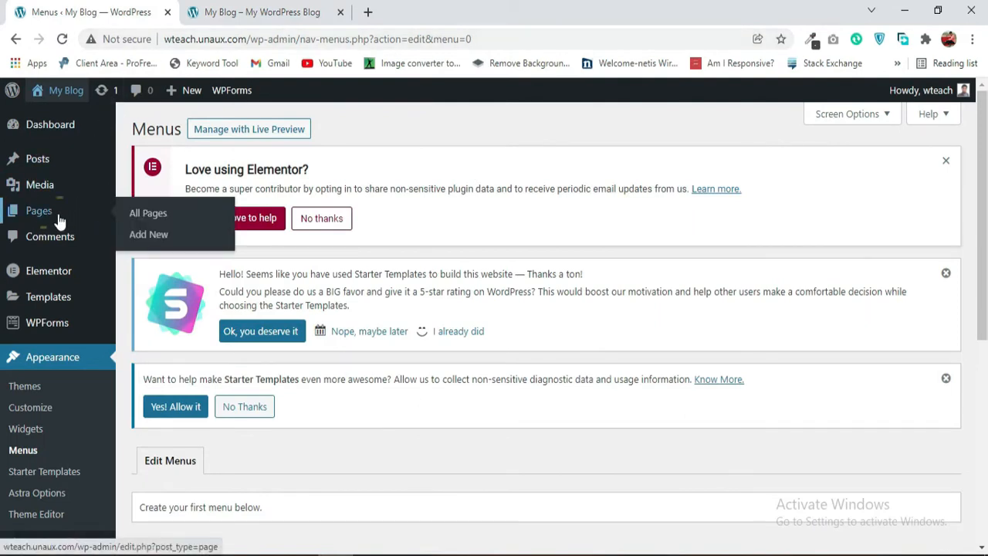
left_click(135, 239)
type("Pa")
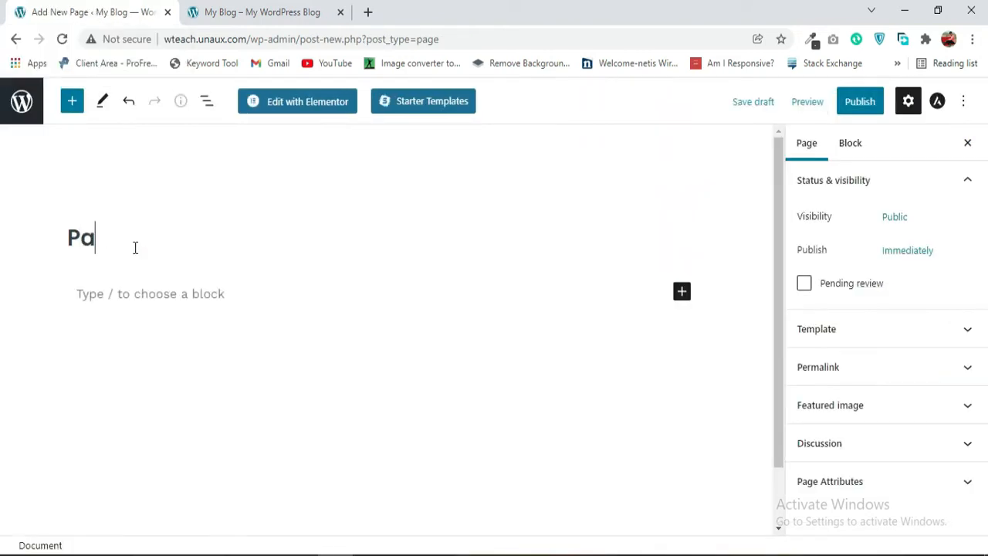
type("ge 1")
left_click(859, 102)
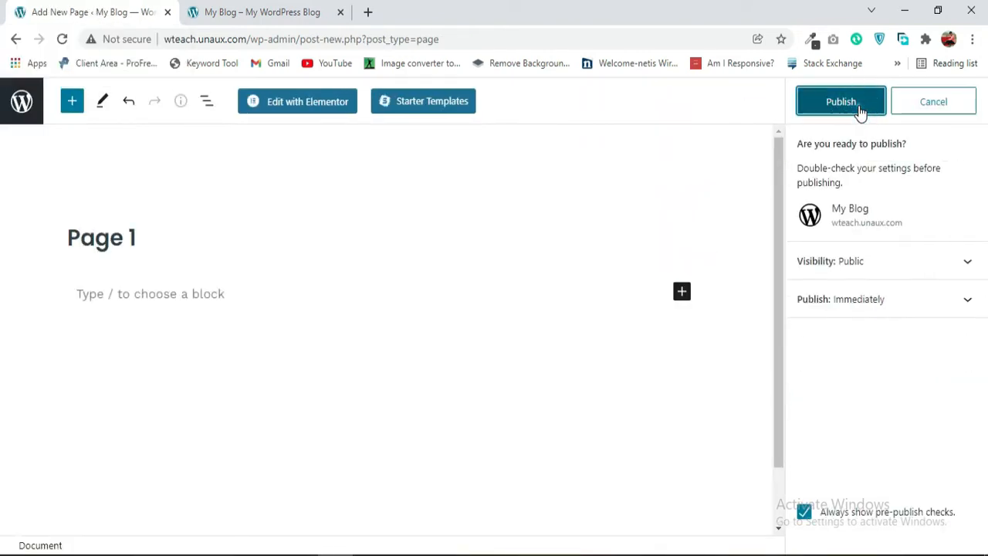
left_click(861, 108)
left_click(26, 110)
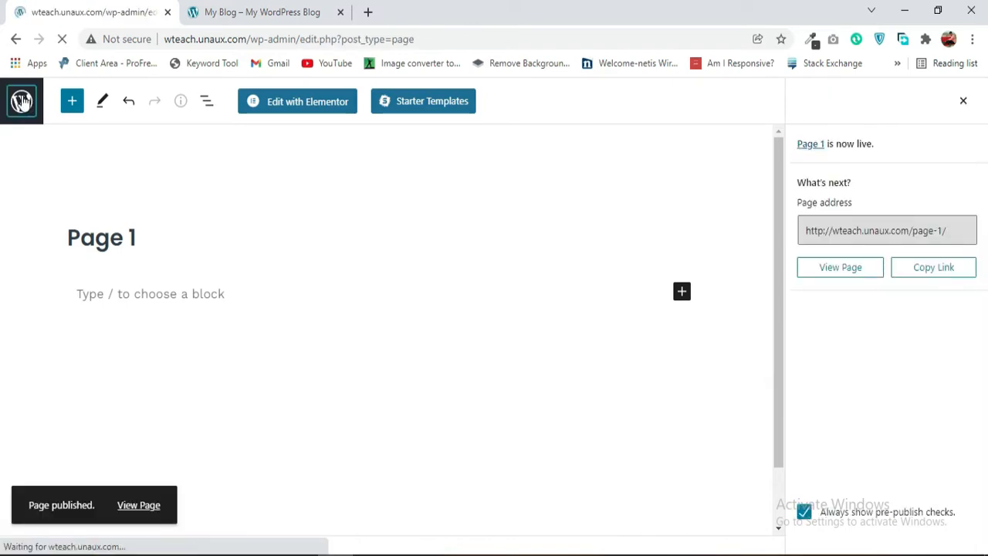
- Add another blank page titled "Page 2" and return to the list of all pages
left_click(39, 245)
left_click_drag(983, 252, 983, 402)
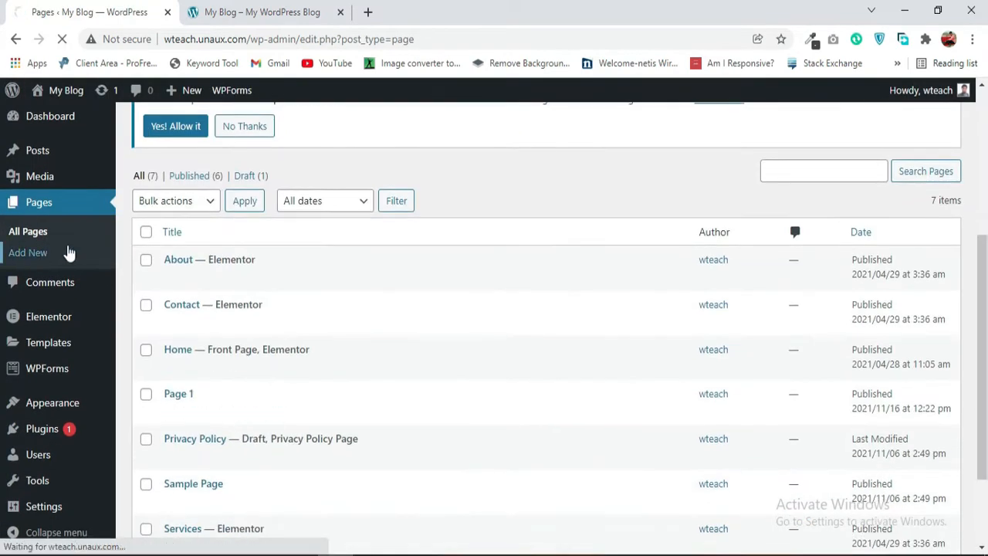
left_click(66, 251)
type("Page 2")
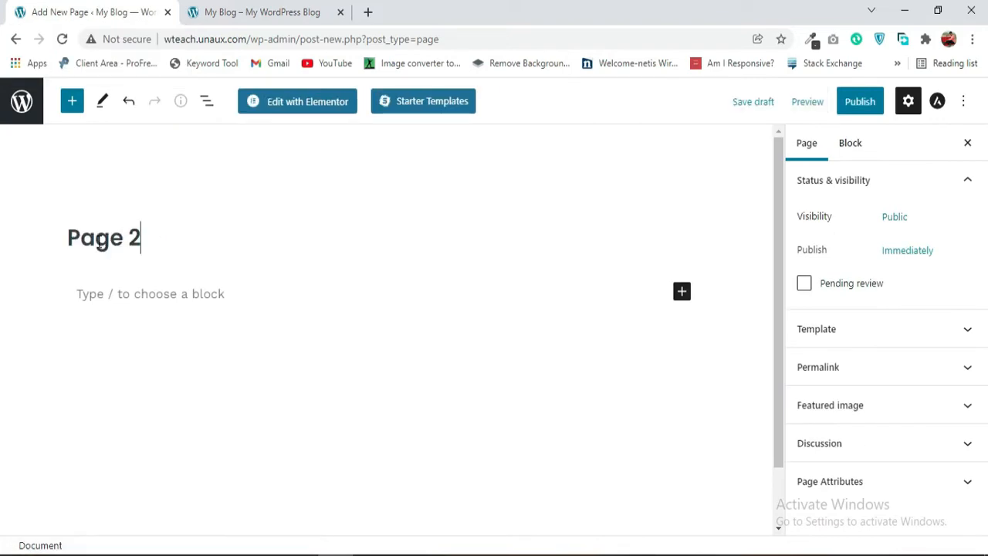
left_click(21, 108)
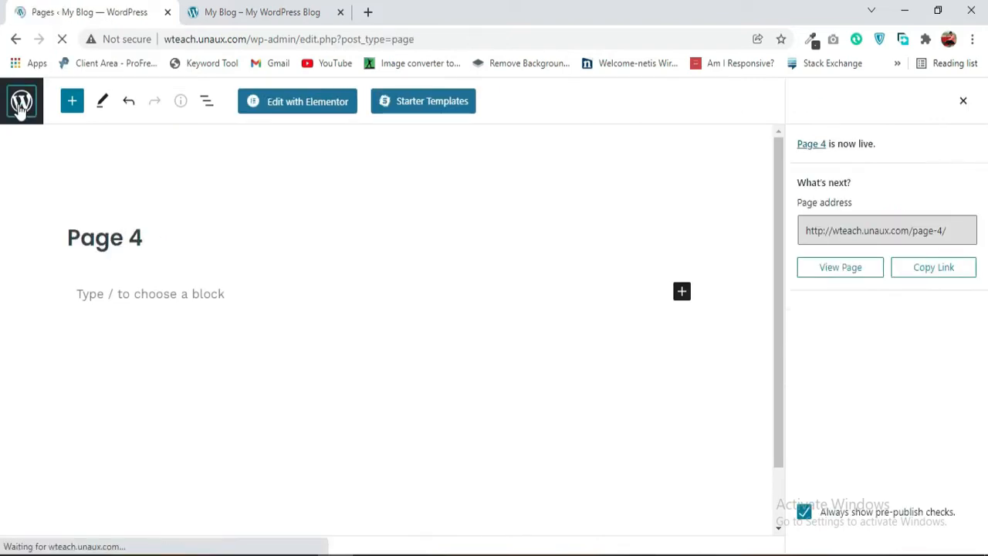
left_click_drag(982, 213, 987, 343)
scroll(2, 347, "down", 2)
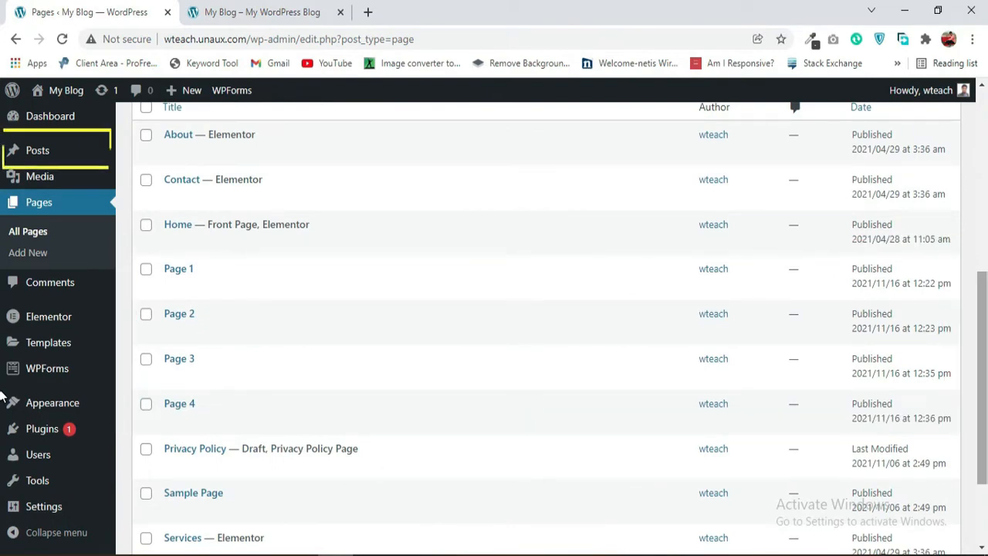
- Create and publish a blank post titled "Post 1", and return to the posts list
mouse_move(34, 164)
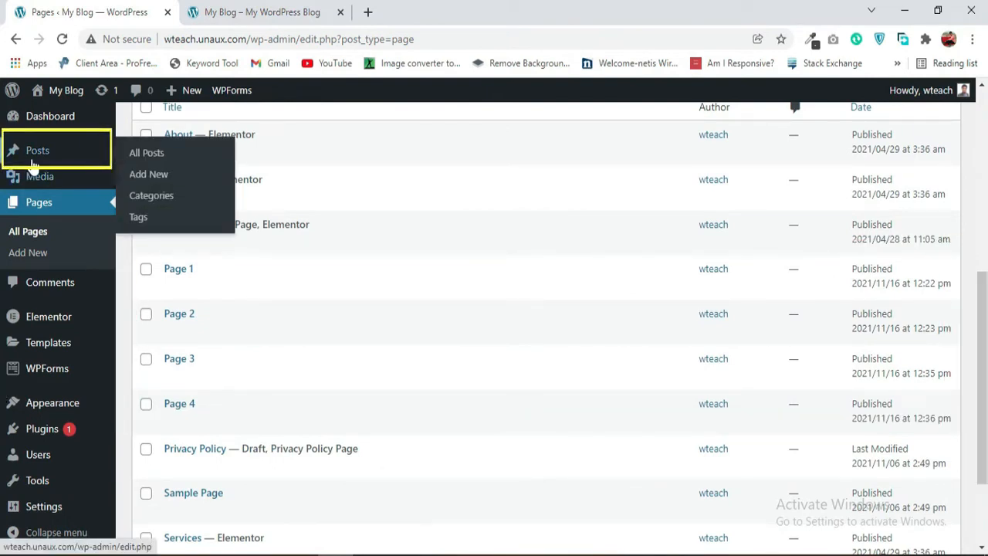
left_click(149, 183)
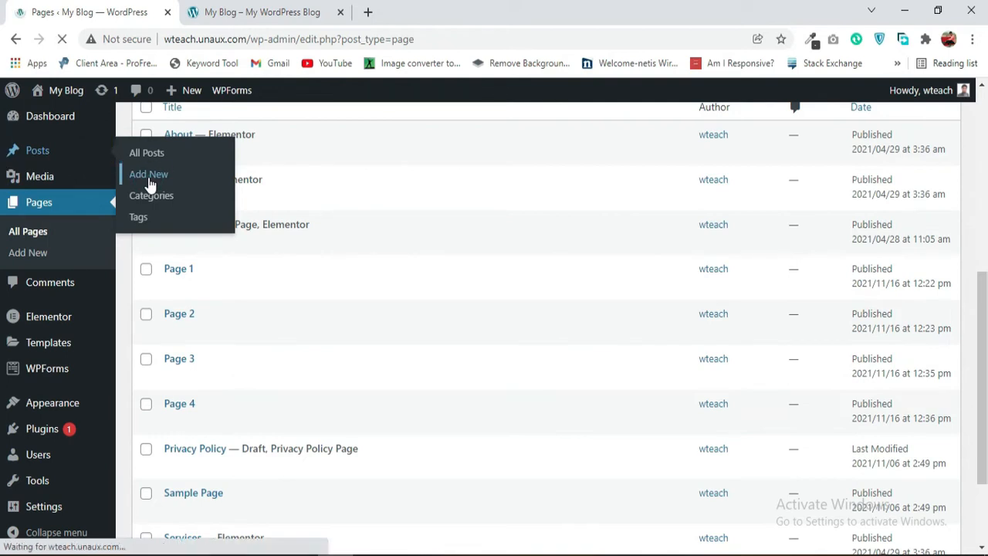
type("Pos")
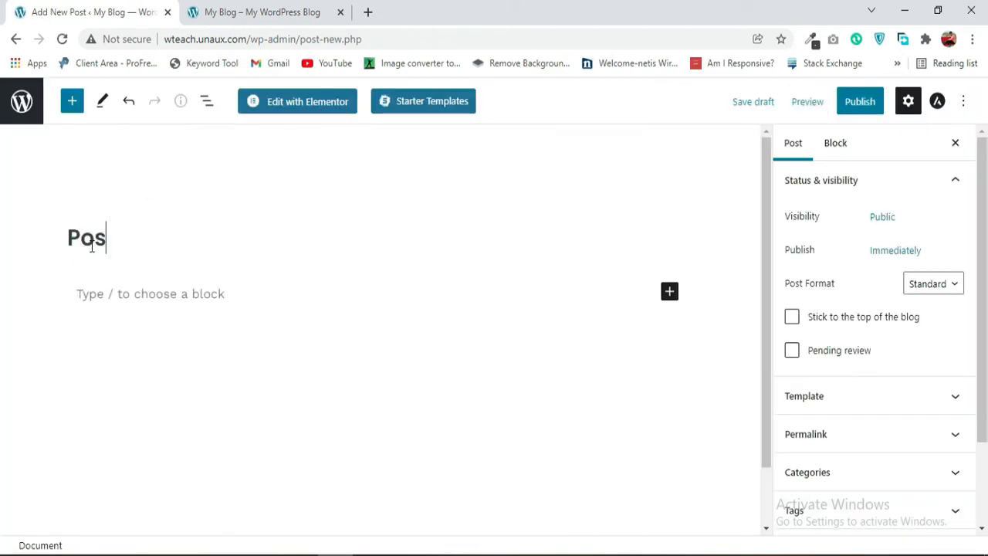
type("t 1")
left_click(865, 103)
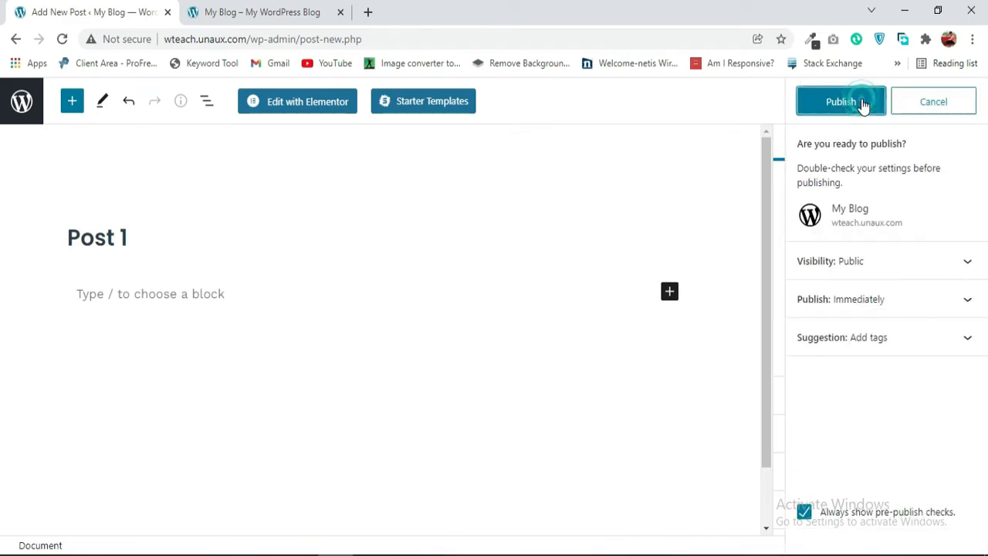
left_click(861, 102)
left_click(21, 101)
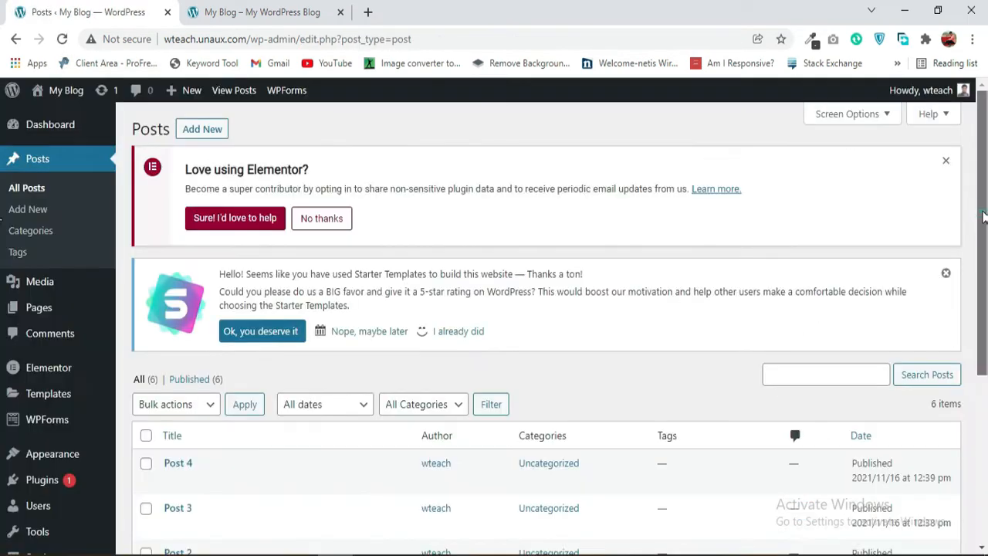
left_click_drag(983, 214, 979, 298)
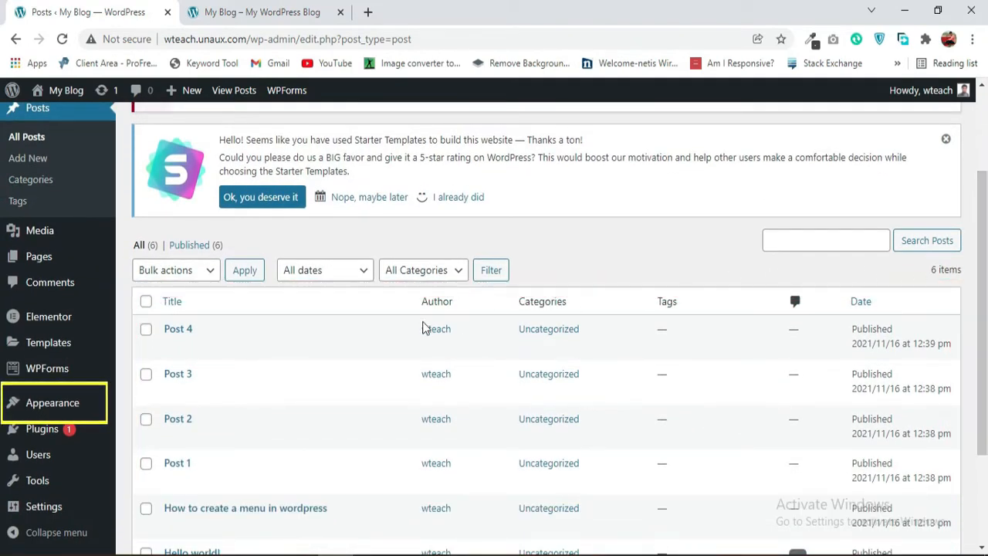
- Create a new navigation menu named "primary menu"
mouse_move(86, 411)
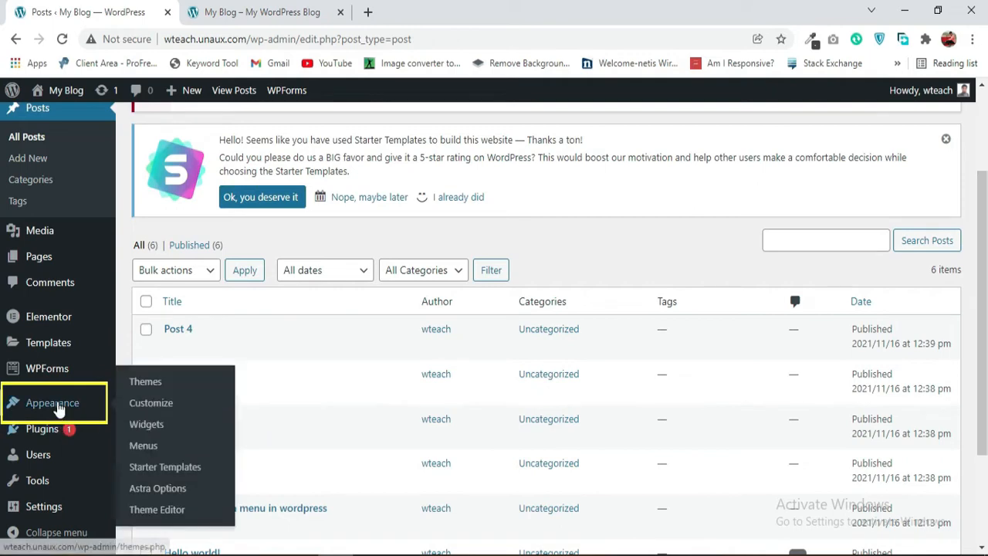
left_click(145, 448)
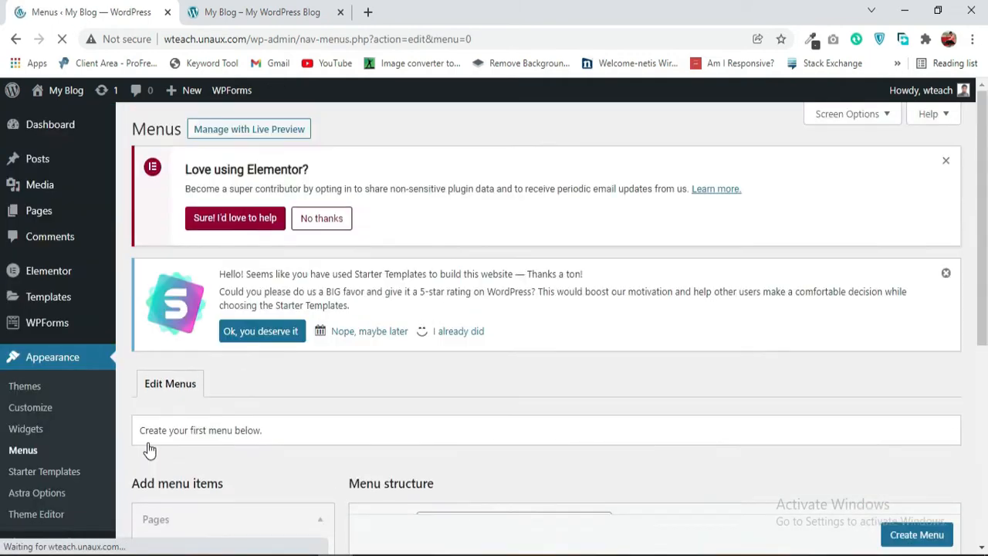
left_click_drag(978, 267, 983, 345)
left_click(507, 388)
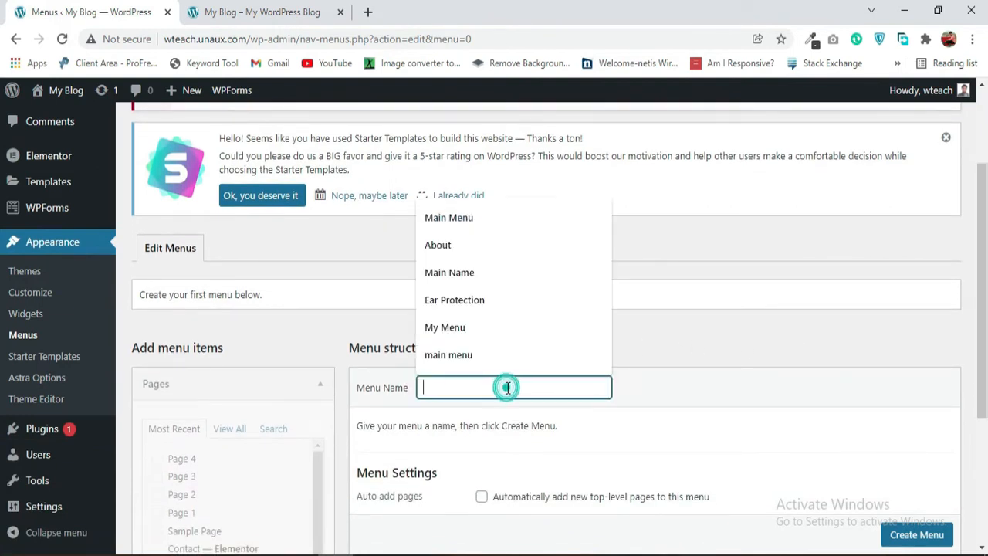
type("primary menu")
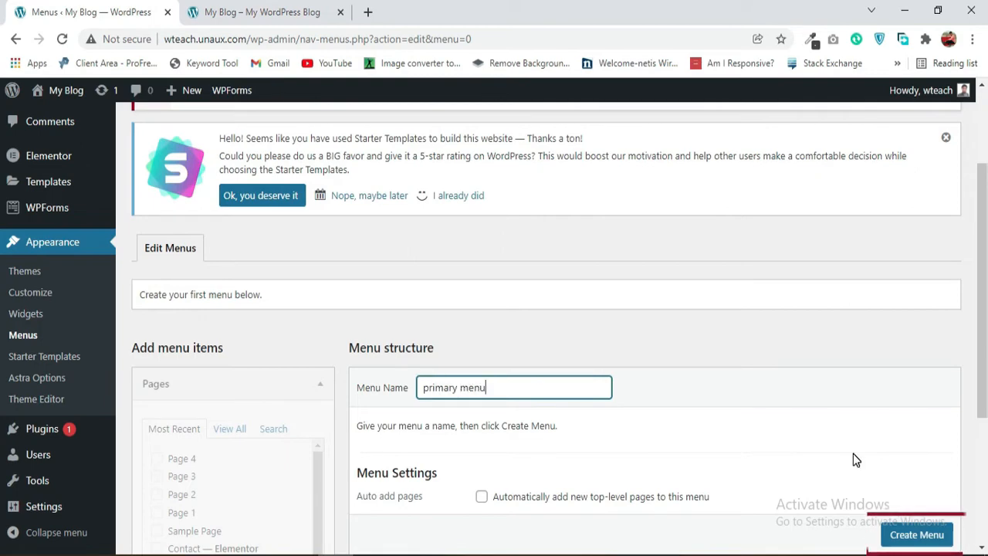
left_click(936, 534)
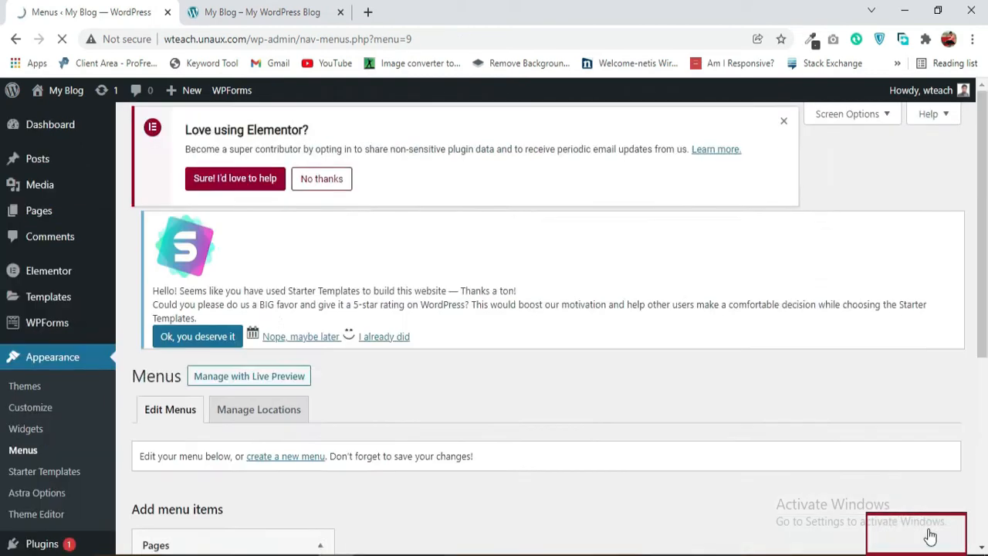
scroll(298, 397, "down", 2)
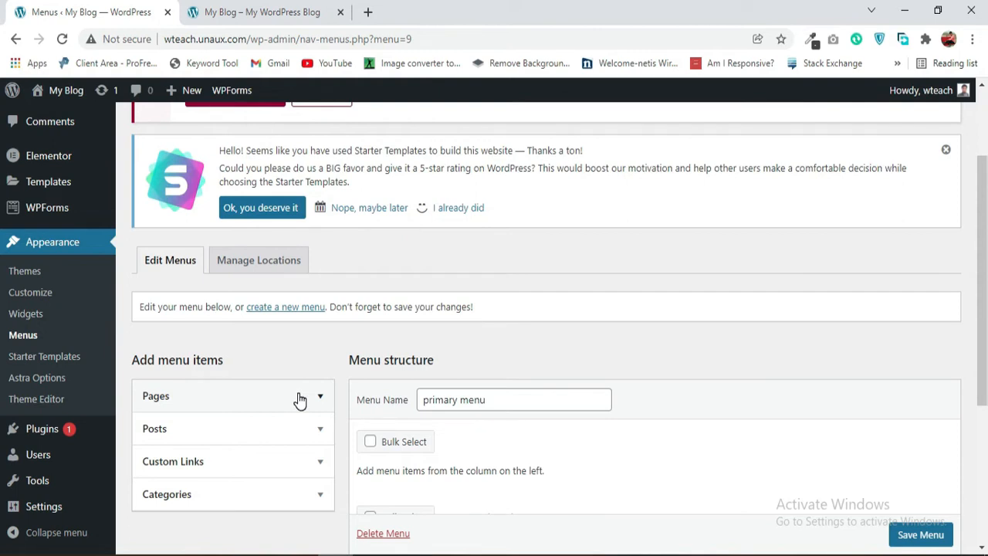
- Add the Home, About and Contact pages to the primary menu from the full list of pages
left_click(301, 400)
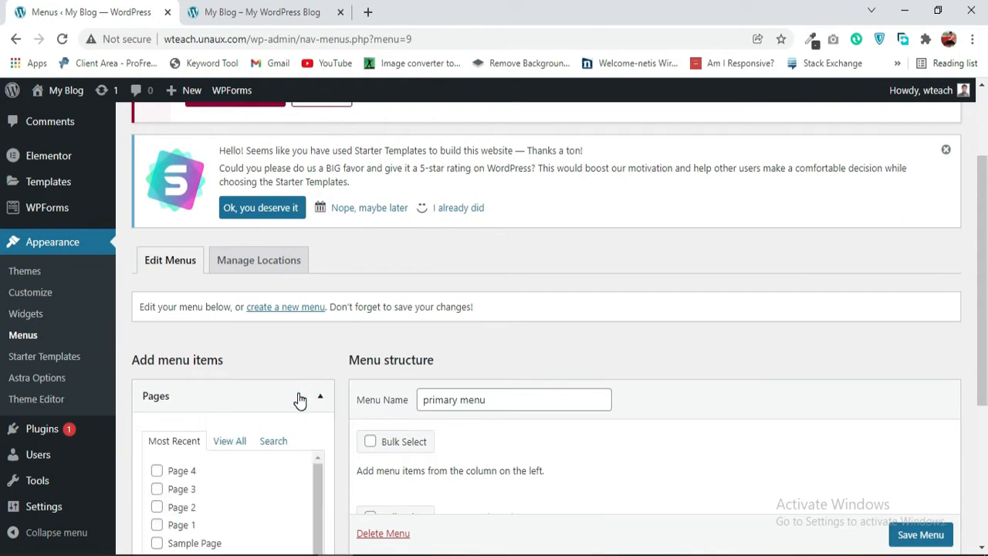
left_click(234, 443)
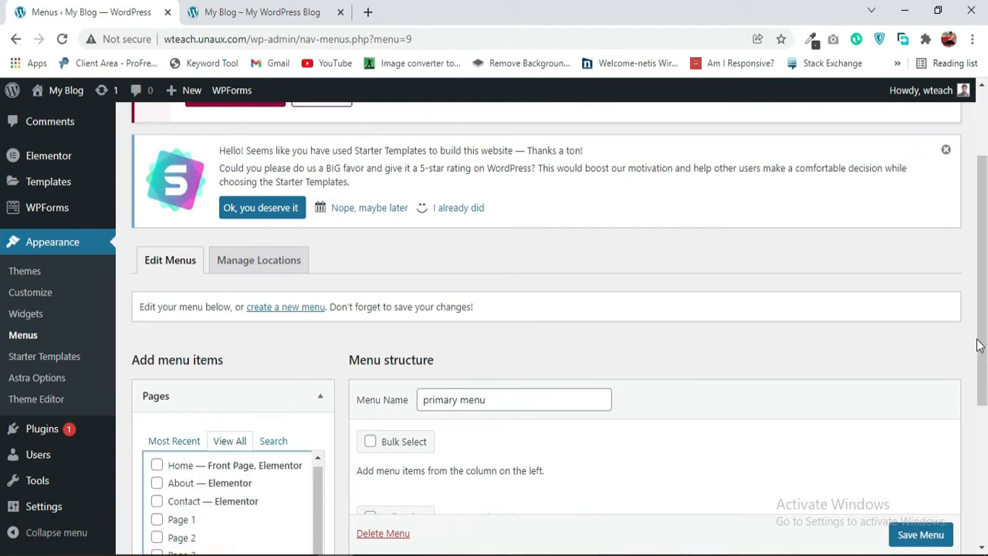
left_click_drag(979, 342, 979, 415)
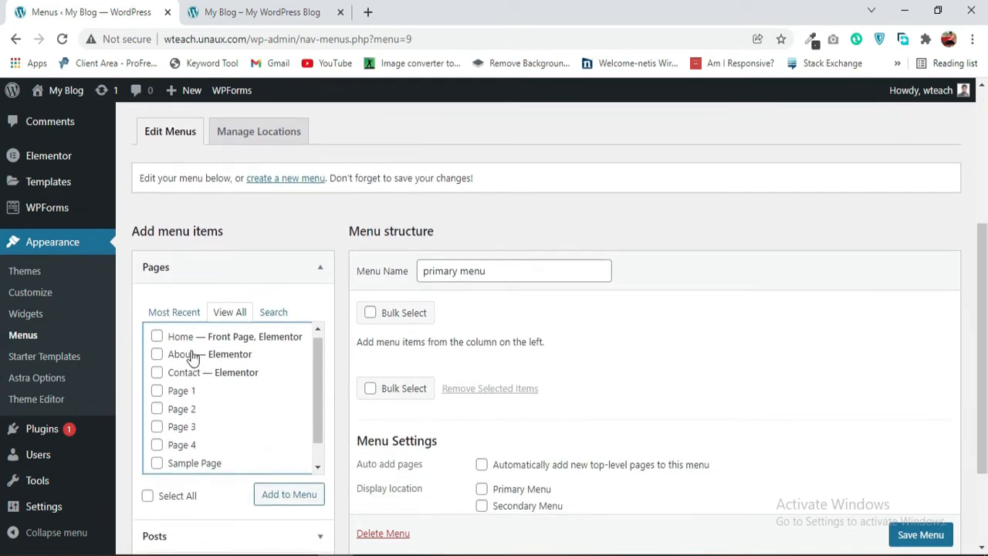
left_click(157, 337)
left_click(156, 355)
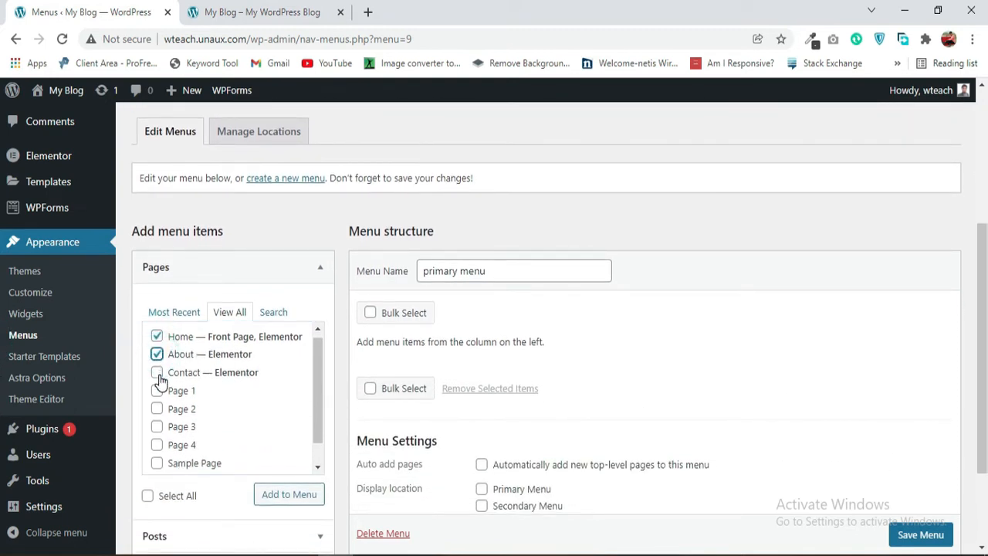
left_click(156, 372)
left_click_drag(318, 404, 318, 400)
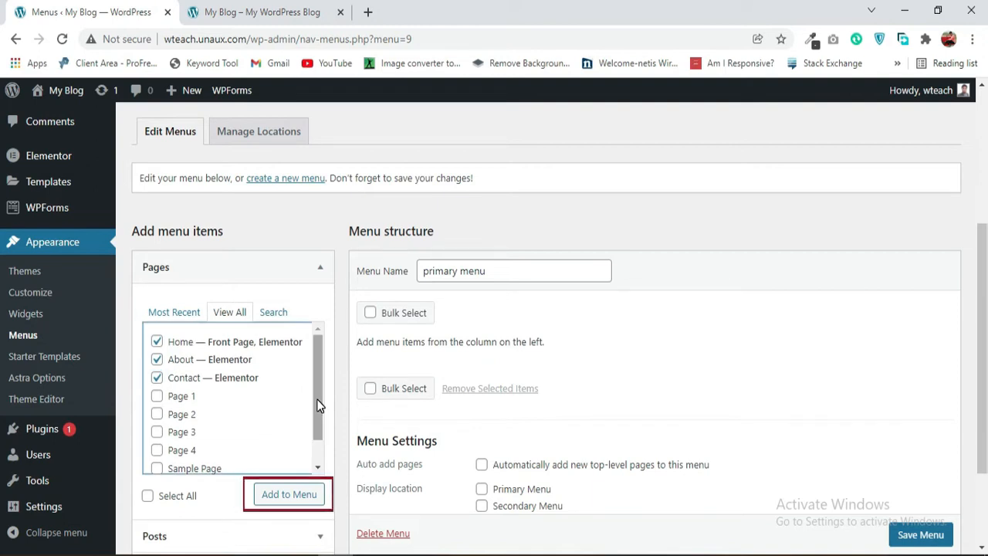
left_click(287, 495)
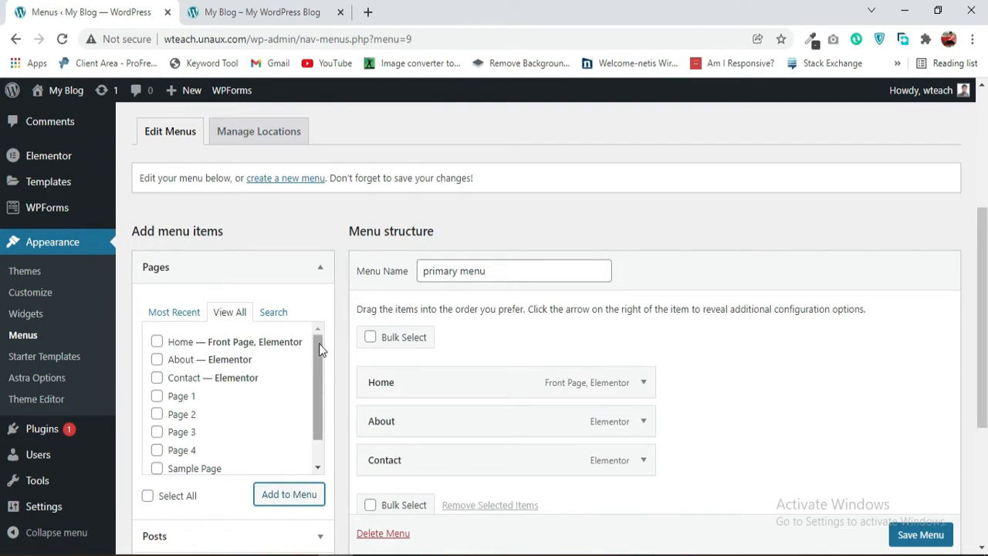
- Add Post 1 and Post 2 to the primary menu from the full list of posts
left_click(195, 274)
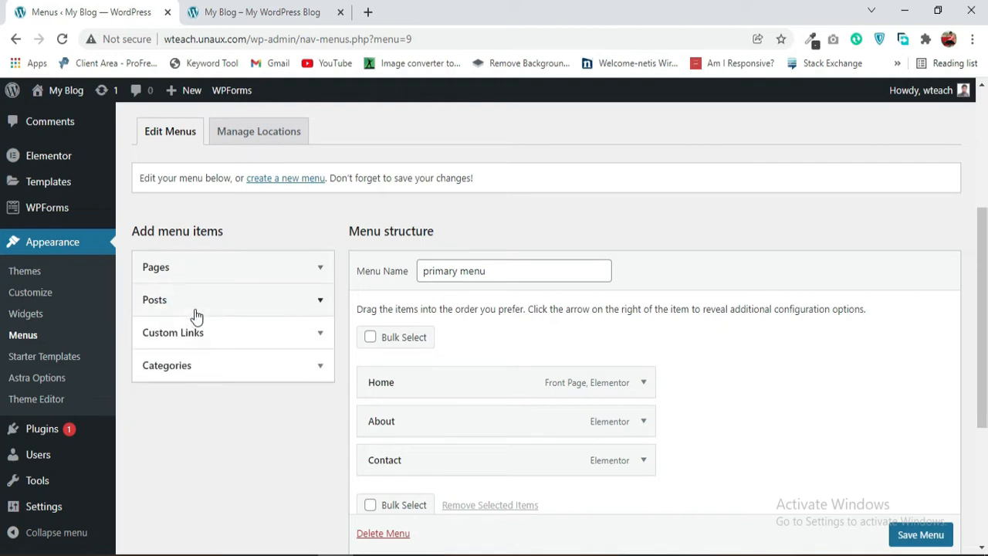
left_click(195, 301)
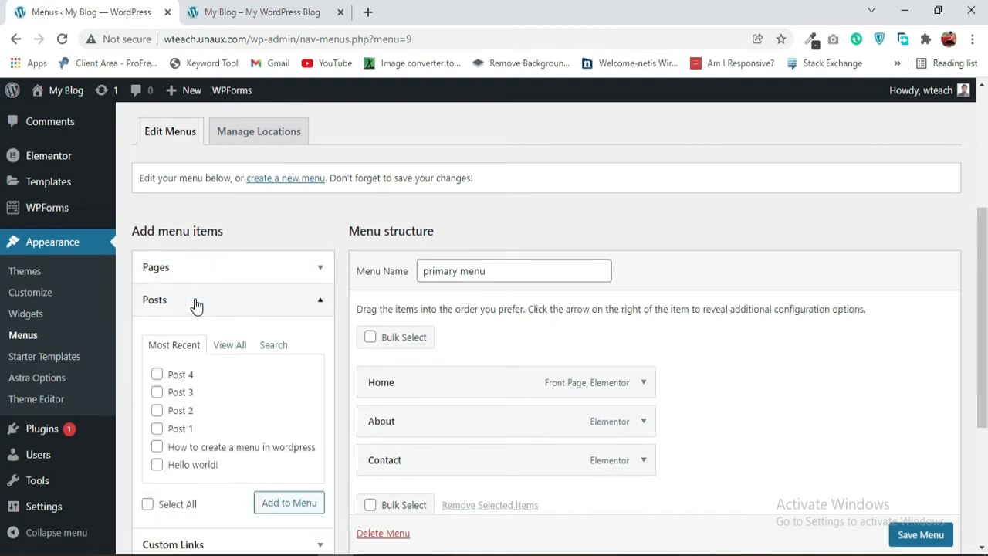
left_click(230, 345)
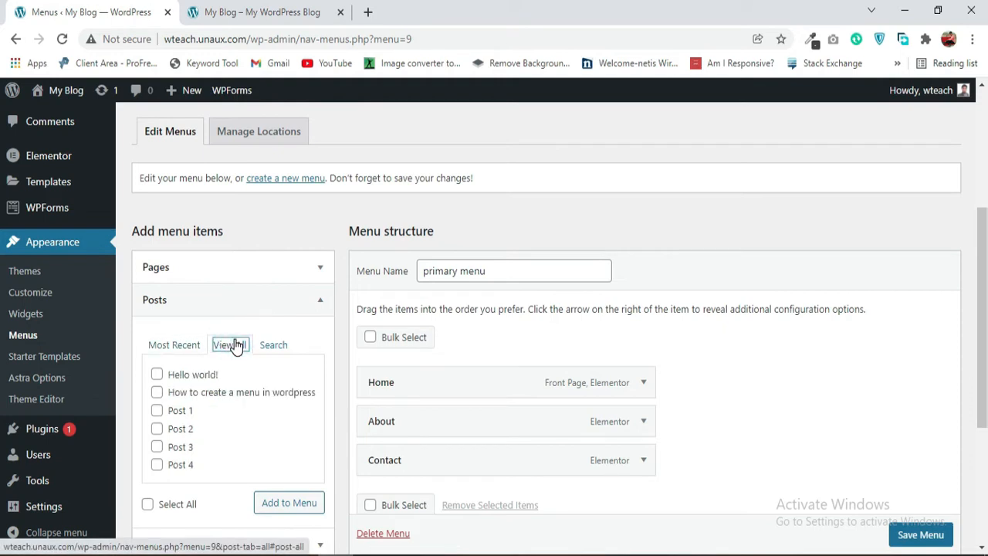
left_click(157, 410)
left_click(156, 430)
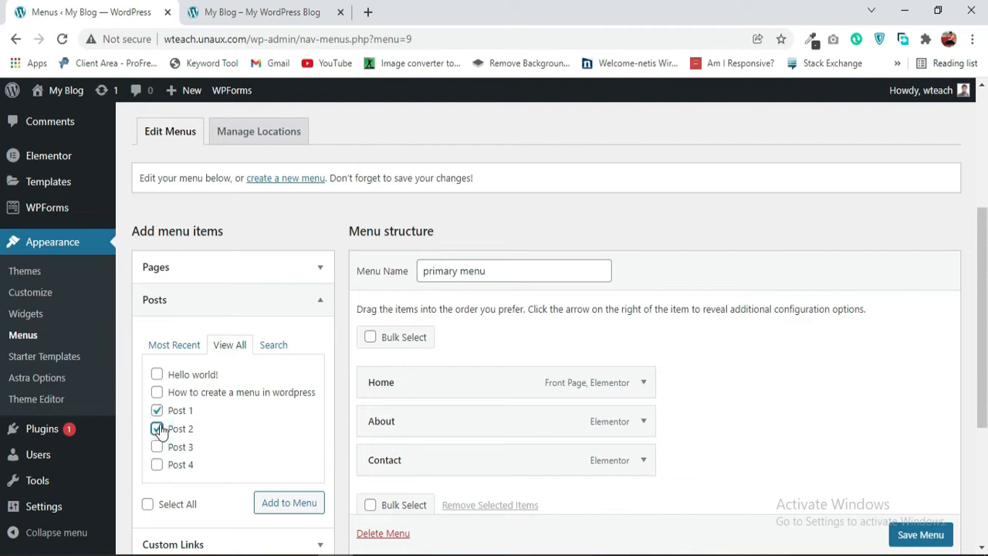
left_click(290, 511)
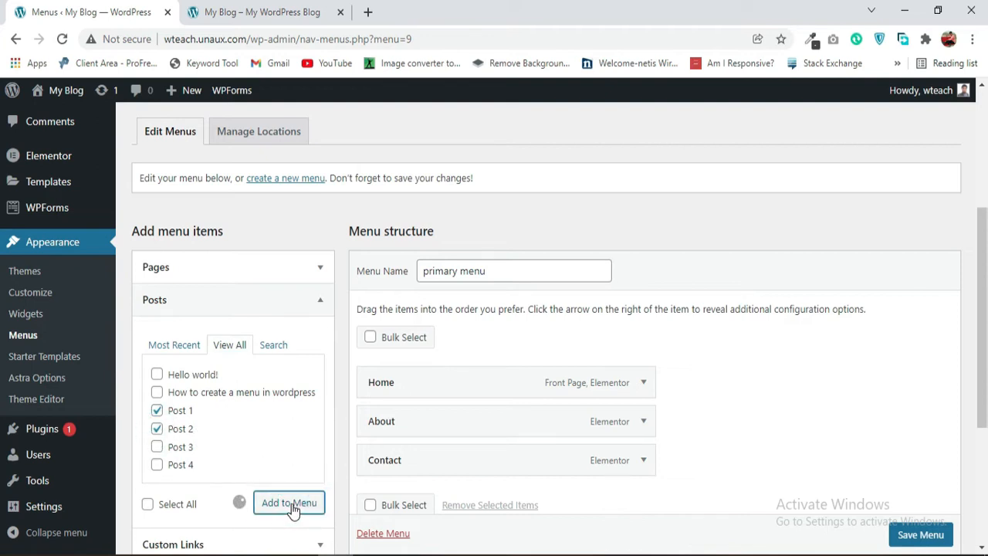
left_click(258, 309)
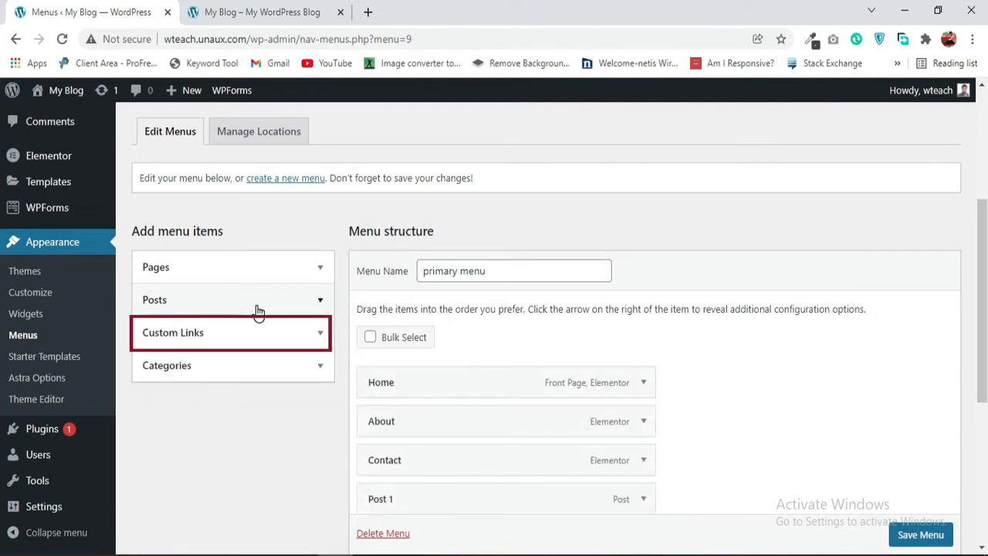
left_click(236, 332)
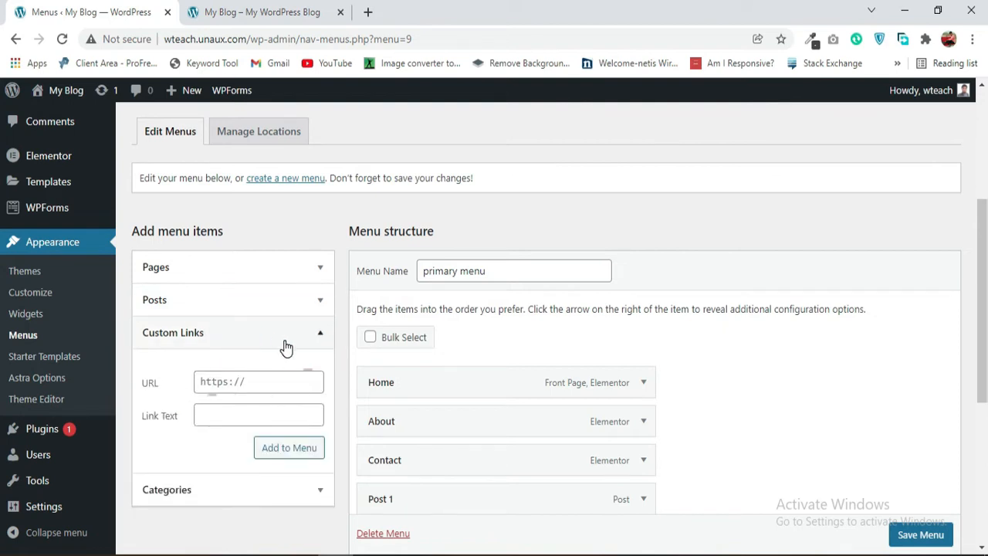
left_click(264, 380)
type("https://google.com")
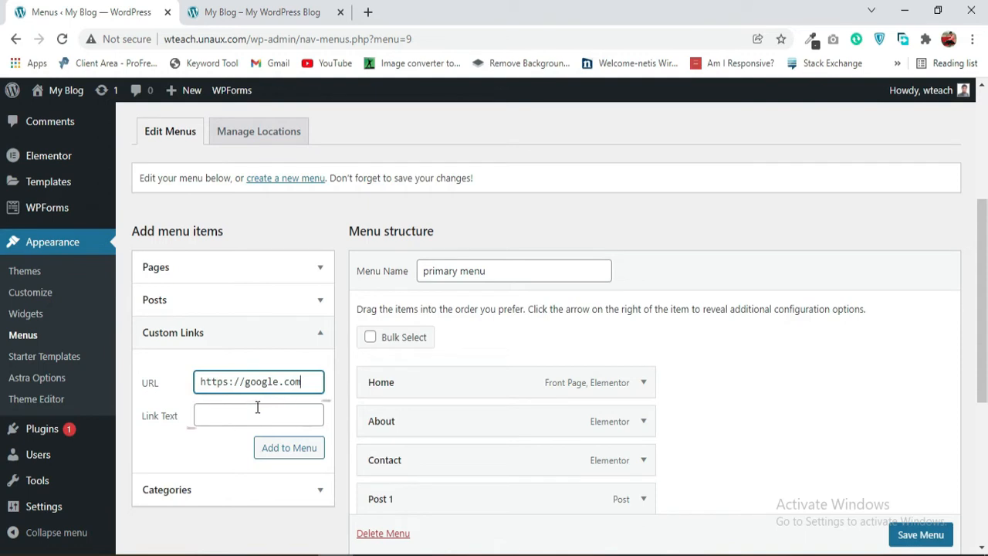
left_click(255, 409)
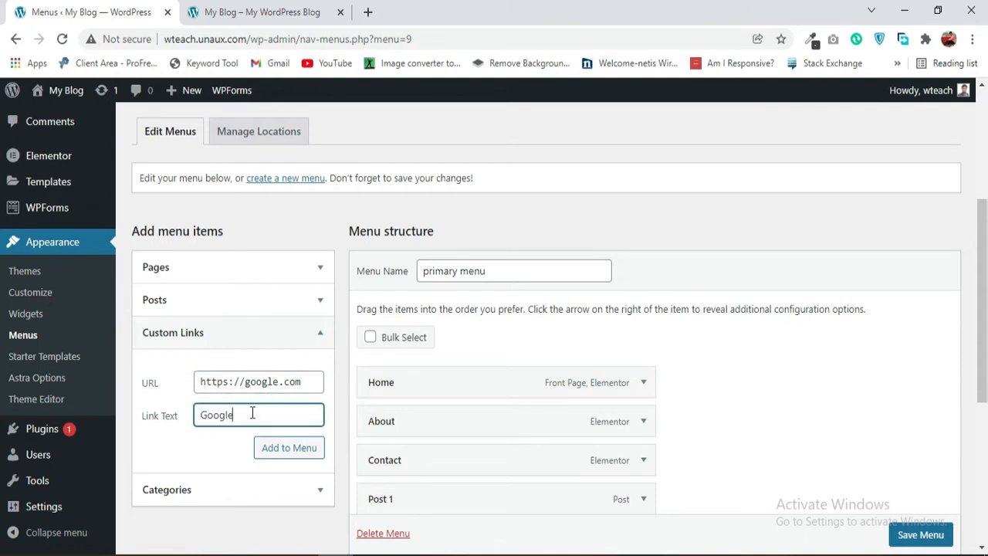
left_click(287, 452)
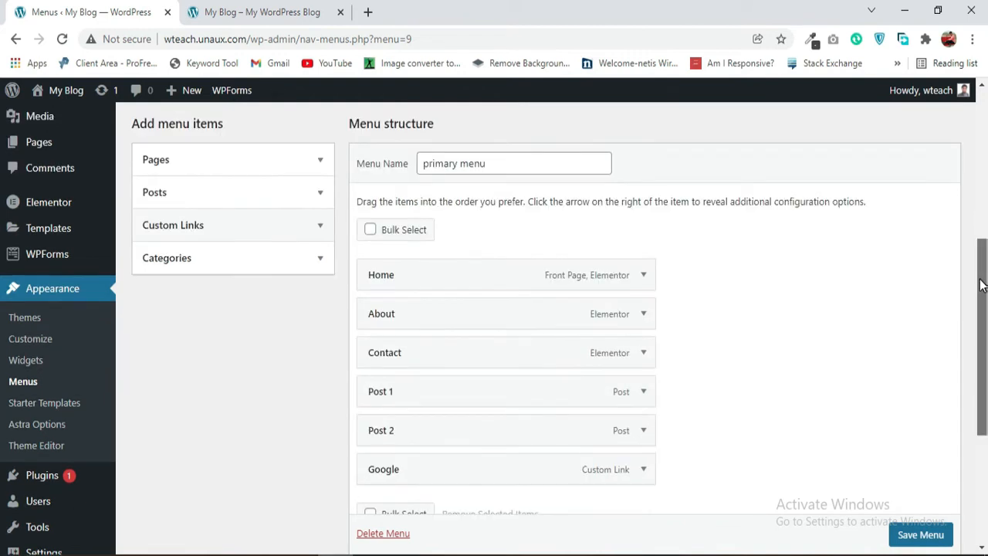
- Assign the menu to the Primary Menu display location and save it
left_click_drag(982, 283, 982, 301)
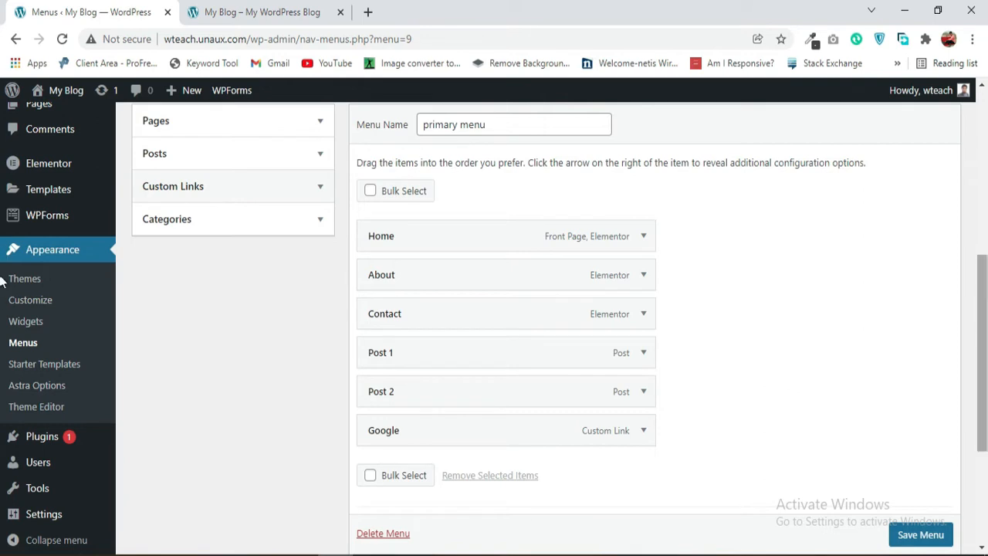
left_click_drag(986, 287, 980, 370)
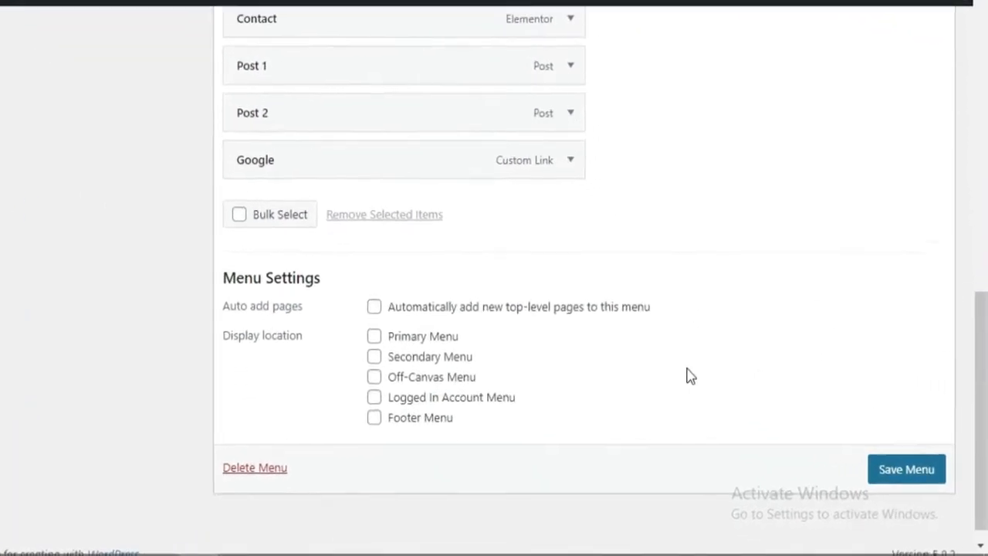
left_click(375, 337)
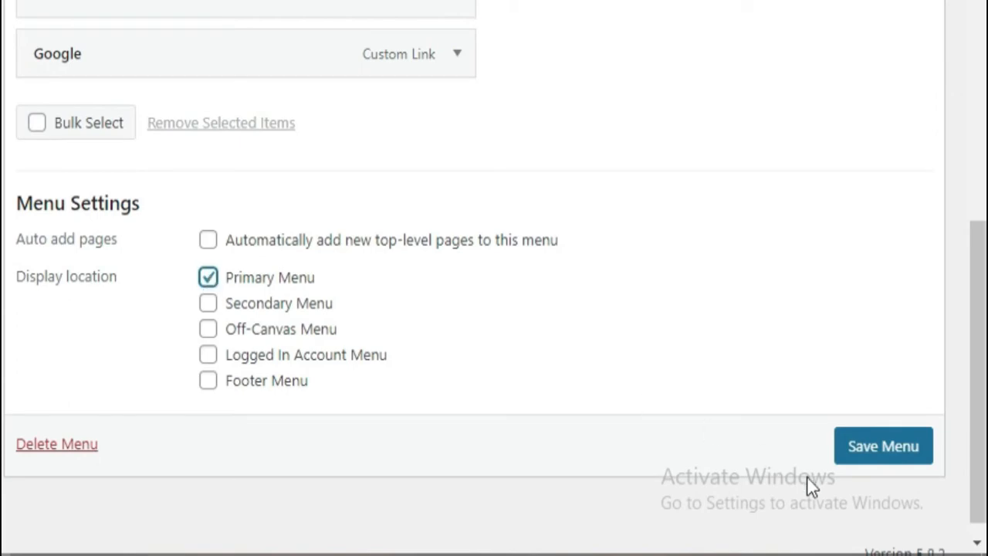
left_click(867, 456)
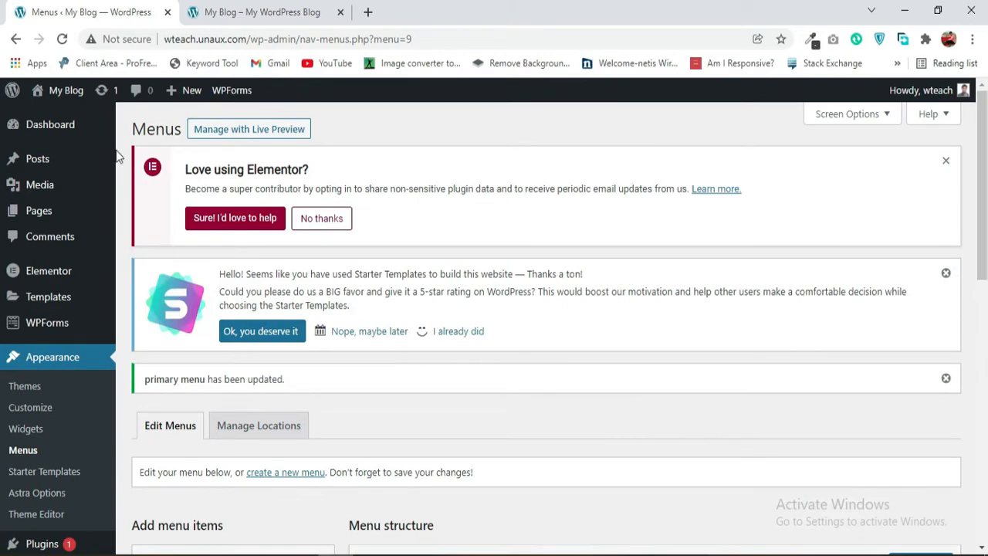
- Open the live site in a separate tab to check its header navigation, and return to the menu editor
middle_click(50, 92)
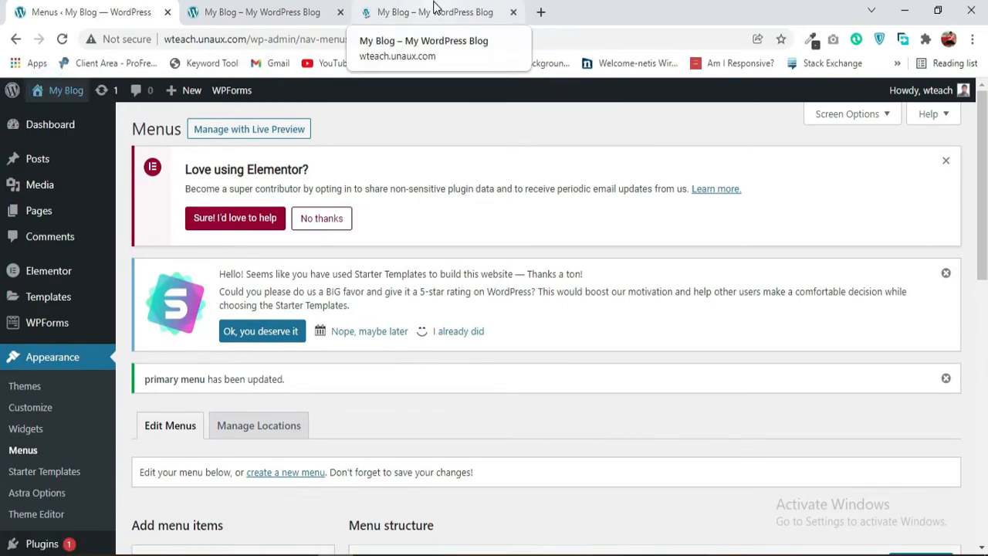
left_click(435, 9)
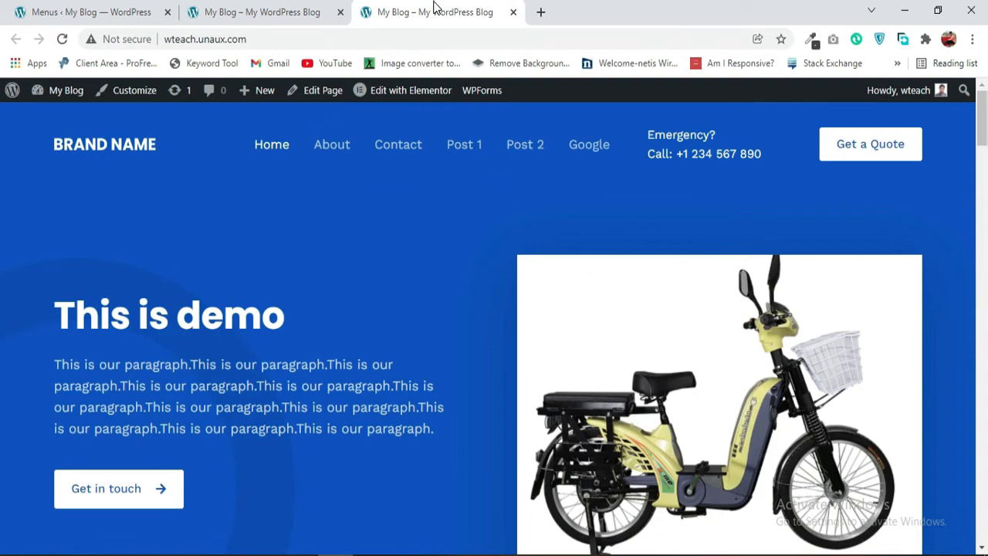
left_click(117, 10)
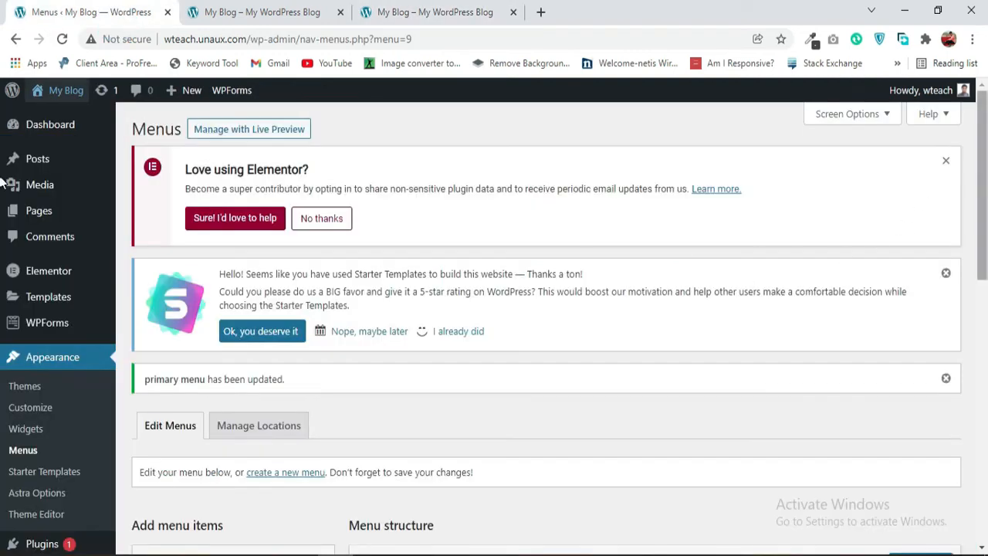
- Reorder the menu so Contact comes before About and Google comes before Post 1, and save it
scroll(2, 182, "down", 6)
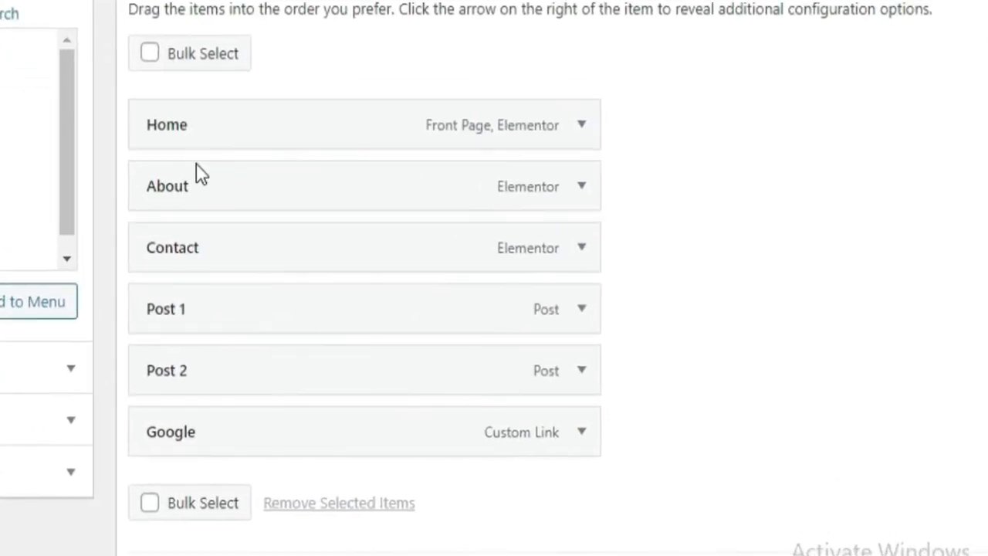
left_click_drag(196, 173, 200, 261)
left_click_drag(195, 437, 252, 310)
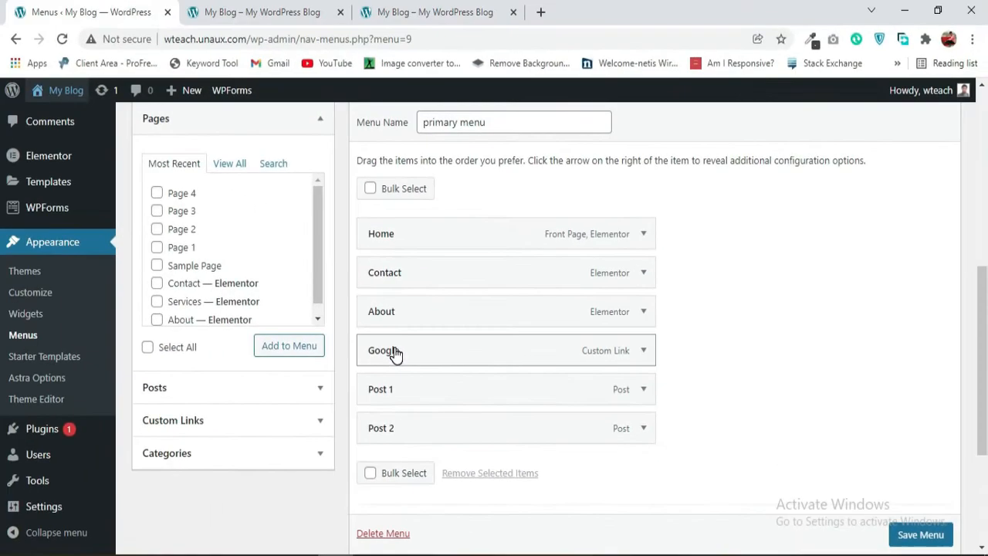
left_click(936, 539)
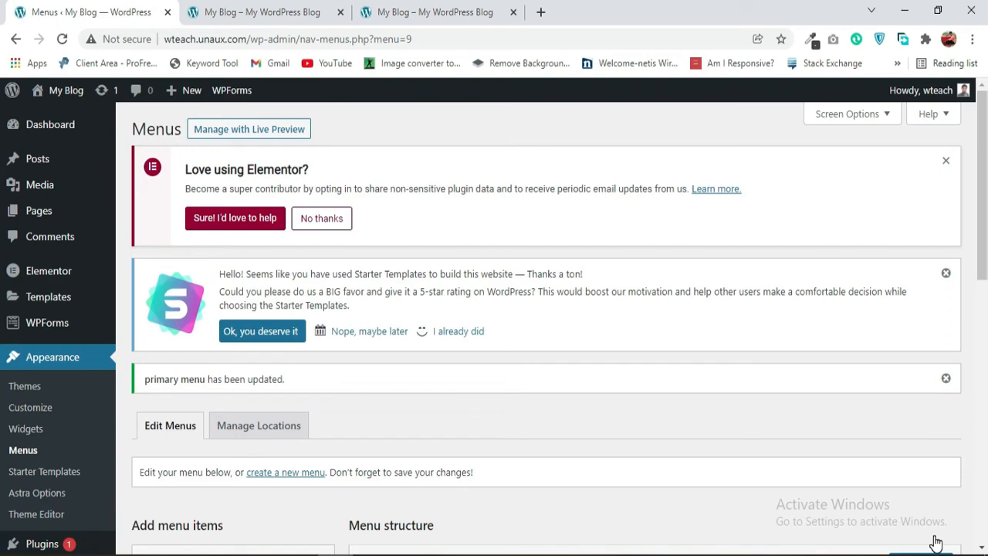
- Reload the live site to check the order of its navigation items, and return to the menu editor
left_click(408, 12)
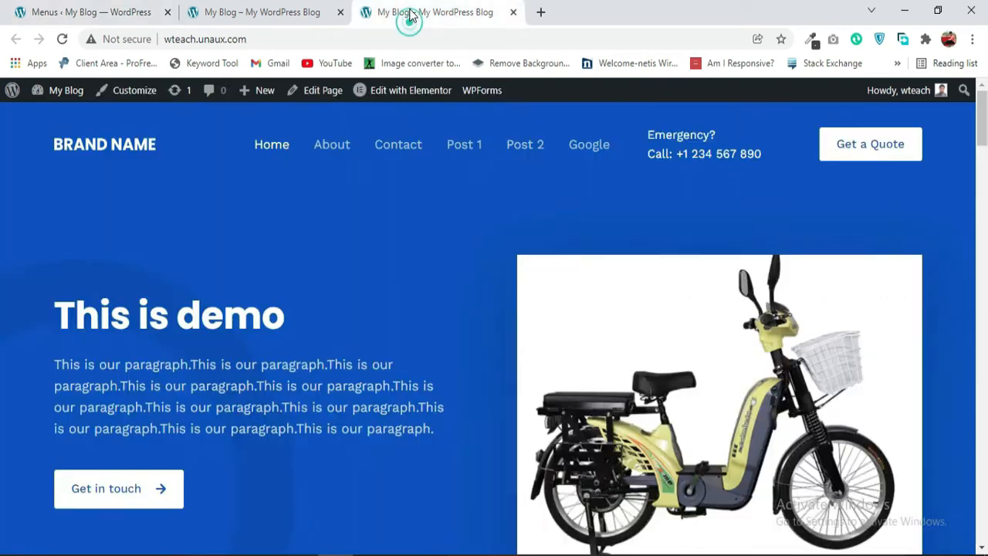
left_click(61, 40)
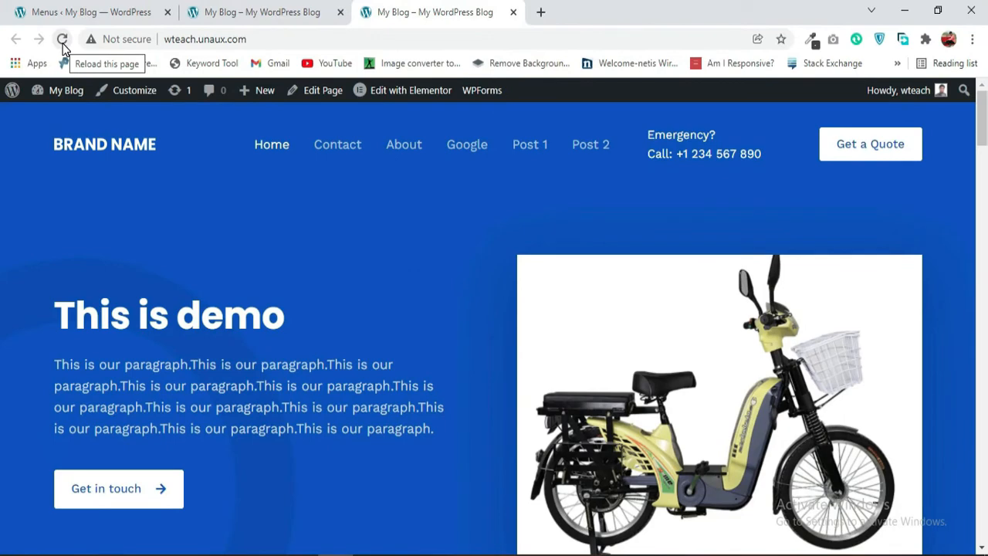
mouse_move(537, 150)
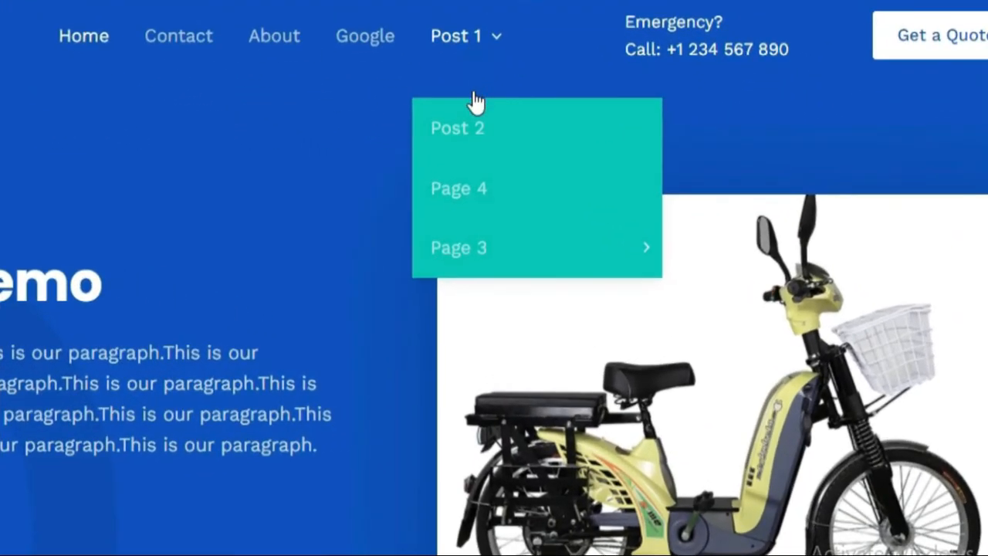
mouse_move(474, 255)
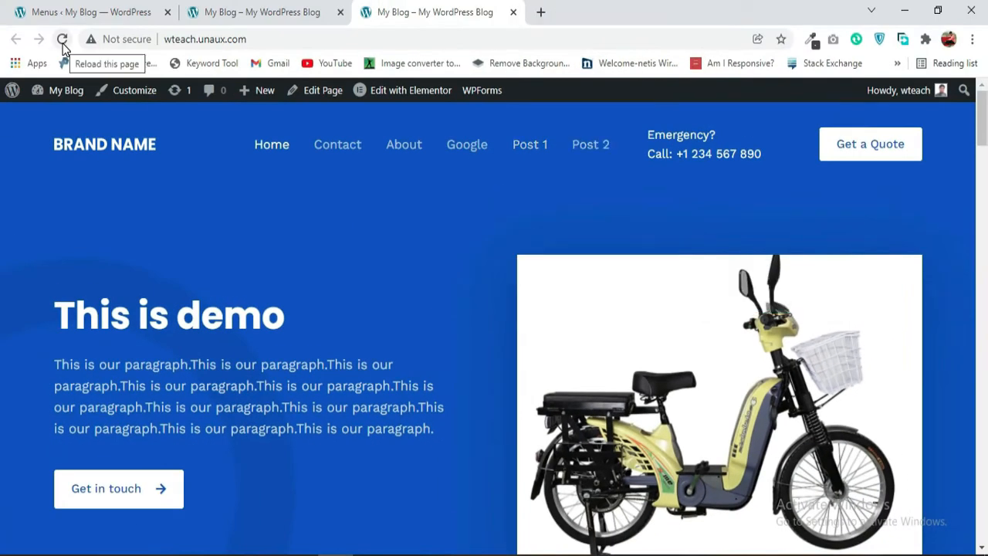
left_click(85, 10)
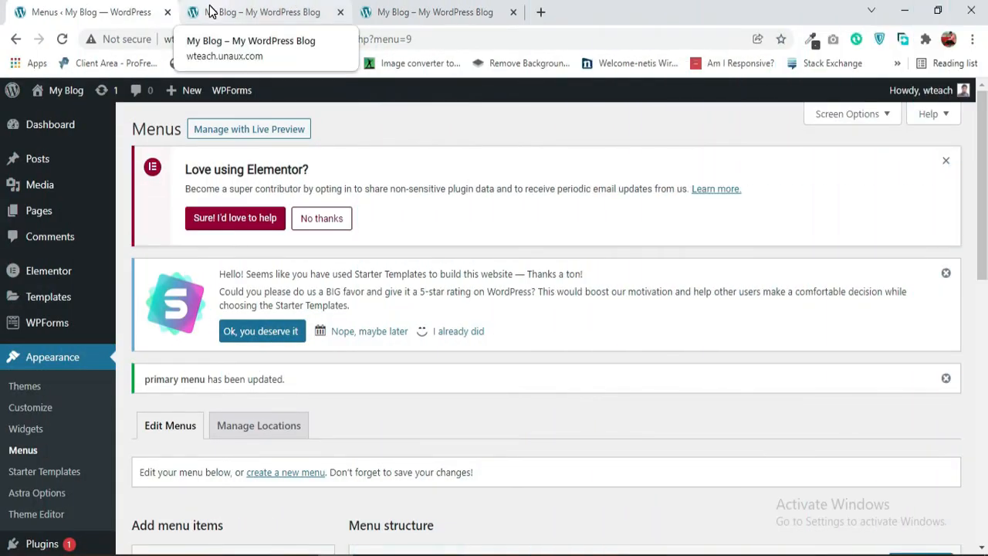
- Add Page 4, Page 3 and Page 2 to the primary menu from the most recent pages
left_click_drag(979, 179, 979, 342)
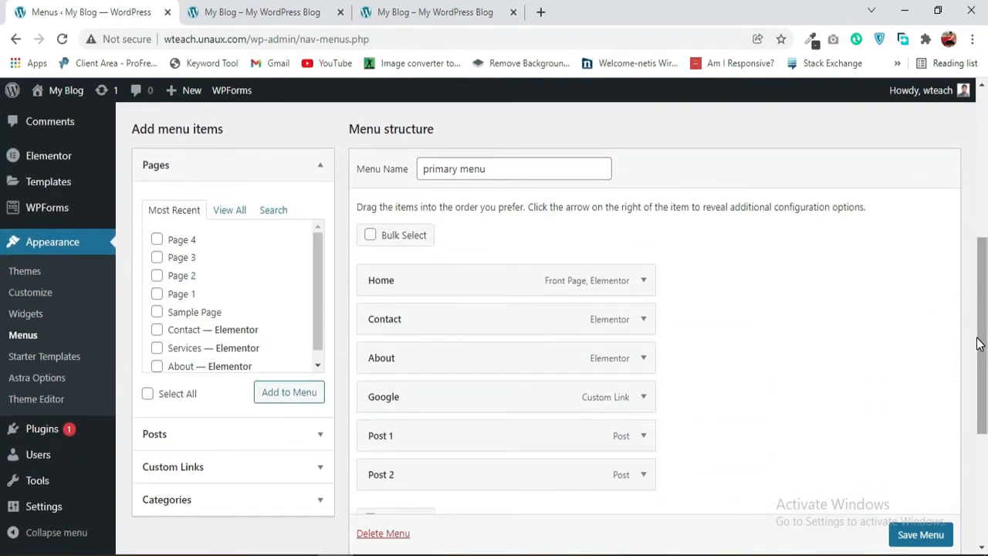
left_click(157, 239)
left_click(157, 257)
left_click(157, 276)
left_click(284, 395)
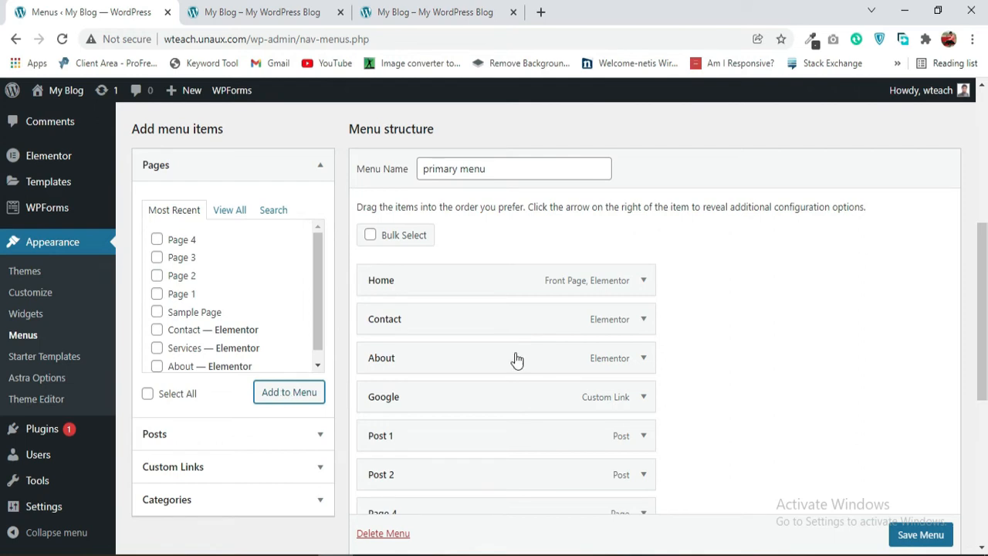
- Nest Post 2, Page 4 and Page 3 as sub items of Post 1, with Page 2 under Page 3, and save the menu
left_click_drag(982, 298, 985, 348)
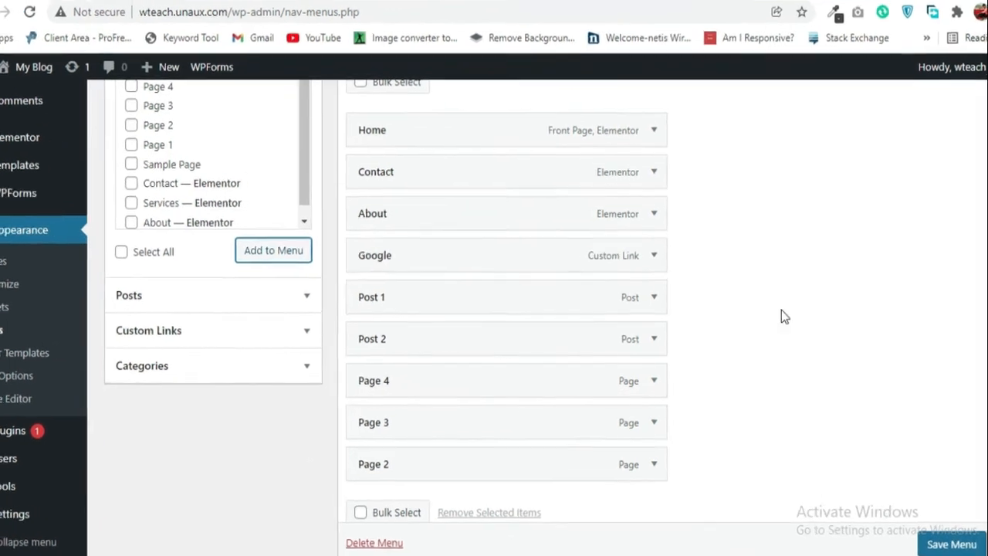
left_click_drag(344, 342, 370, 346)
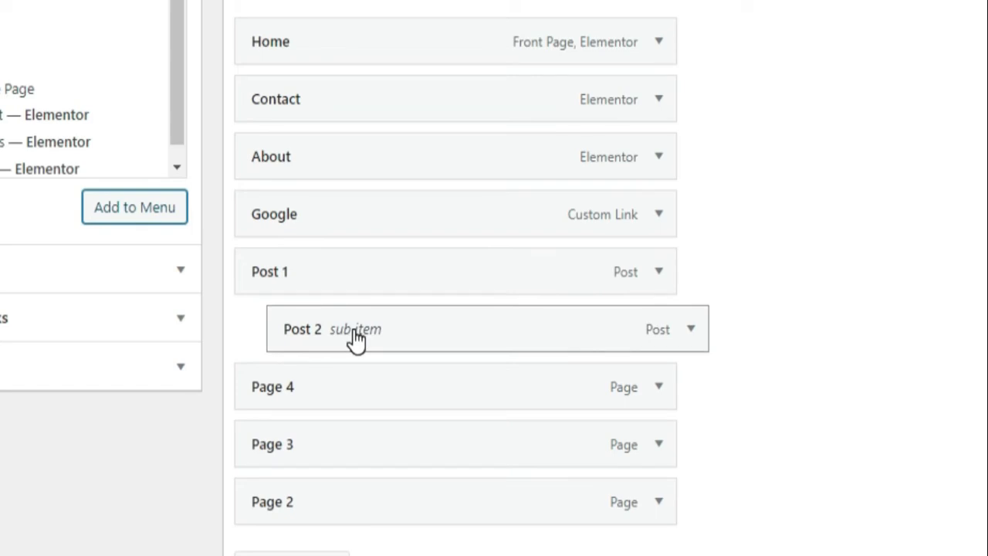
left_click_drag(322, 383, 370, 384)
left_click_drag(320, 456, 417, 451)
left_click_drag(296, 507, 379, 506)
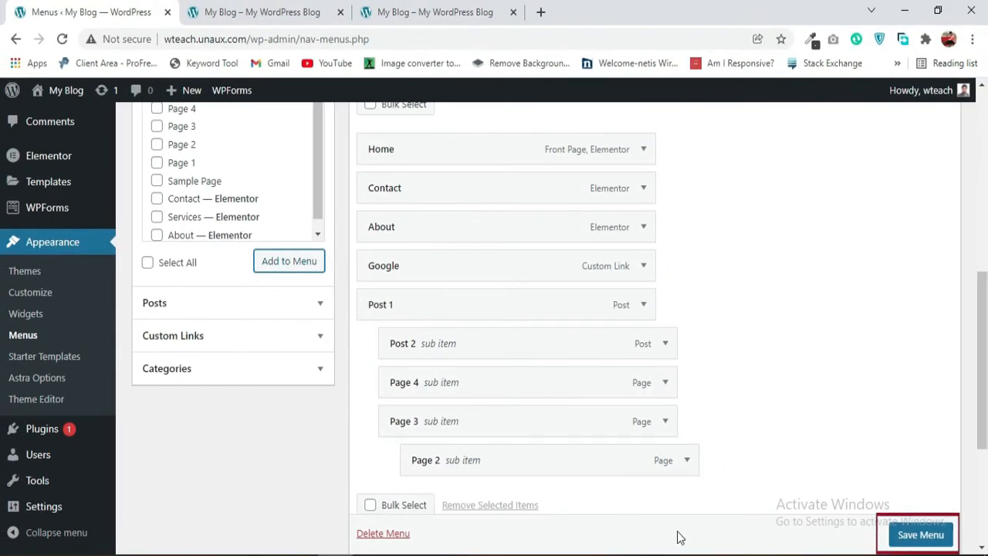
scroll(898, 538, "down", 1)
left_click(898, 538)
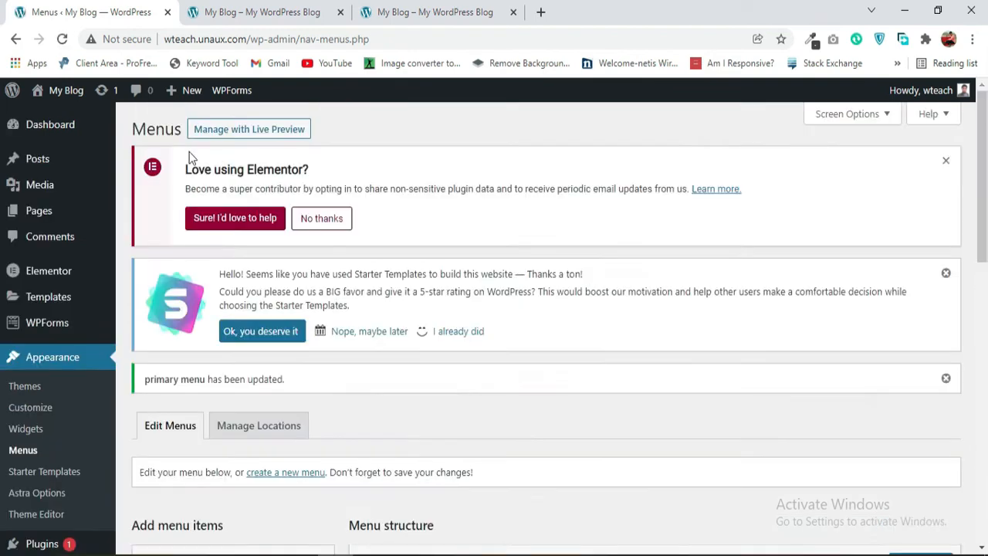
- Open the live site in a separate tab and examine the dropdown under Post 1 and the submenu of Page 3
mouse_move(63, 100)
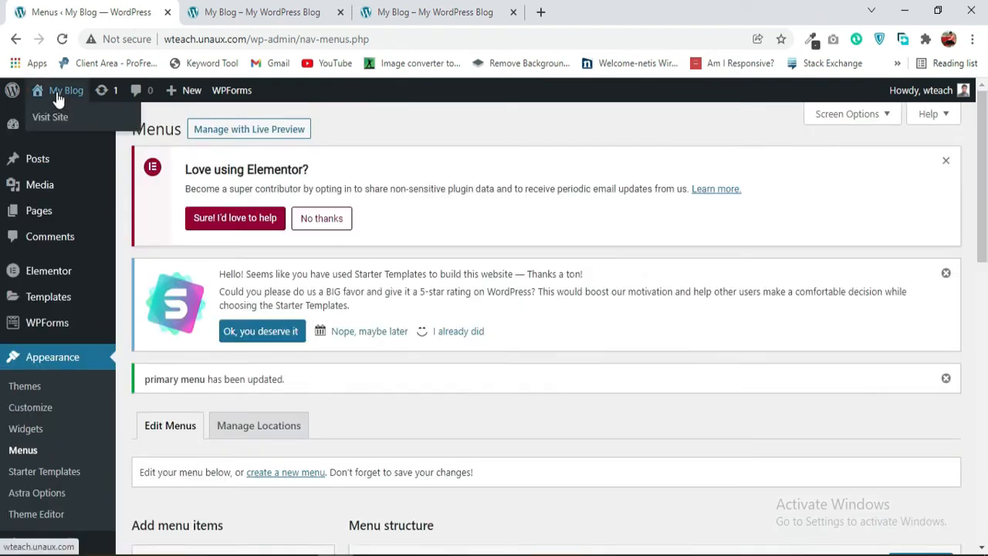
middle_click(55, 91)
left_click(592, 15)
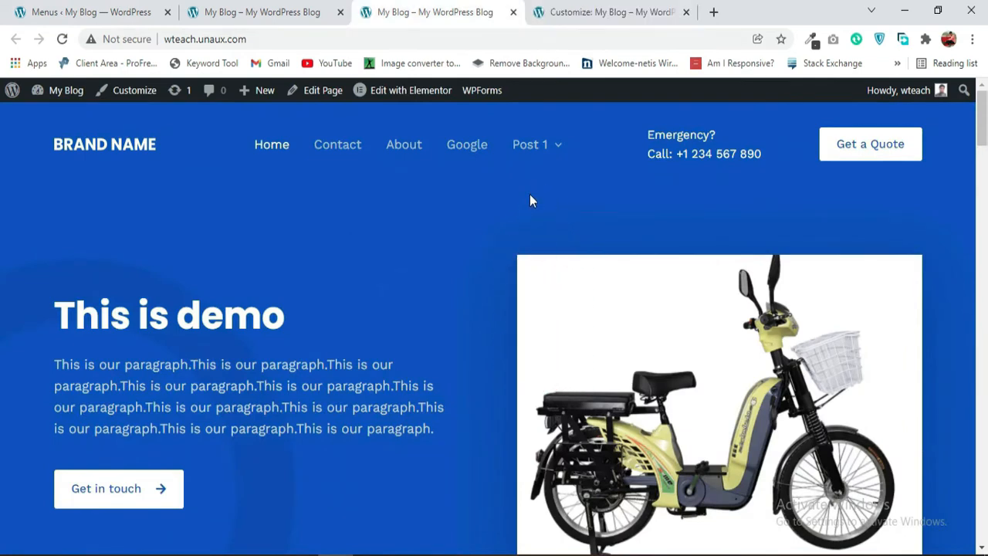
mouse_move(543, 155)
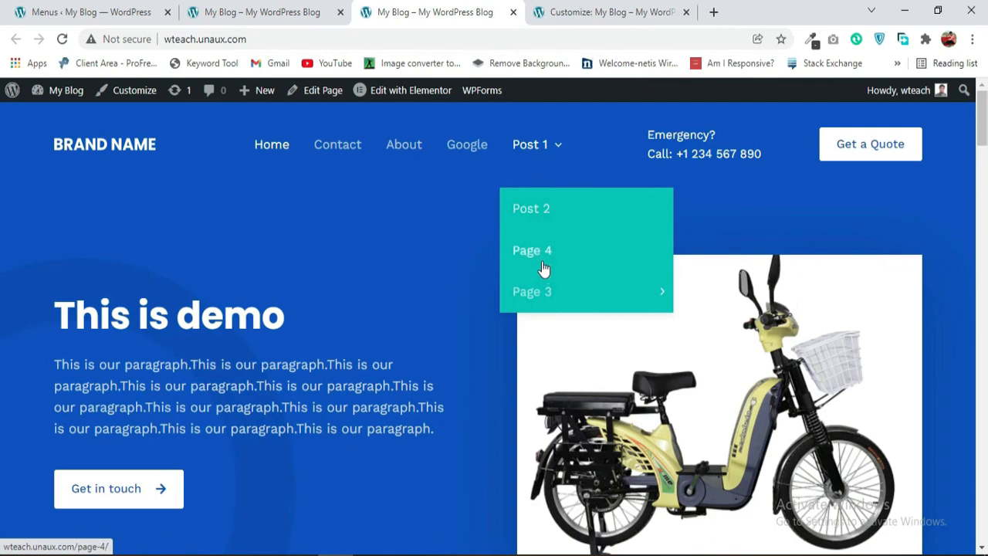
mouse_move(544, 297)
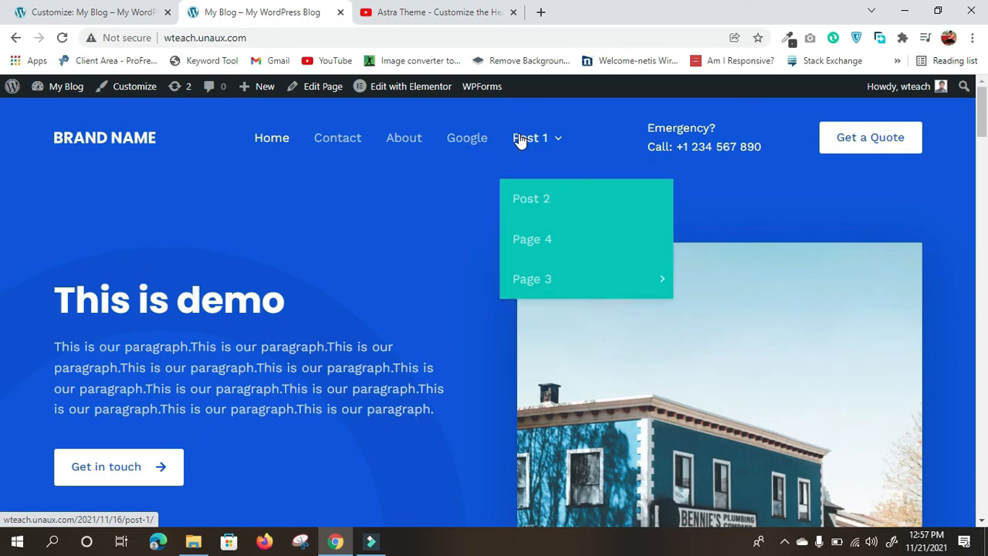
- Open the site's dashboard in a separate tab and go to the Header Builder in the theme customizer
middle_click(68, 89)
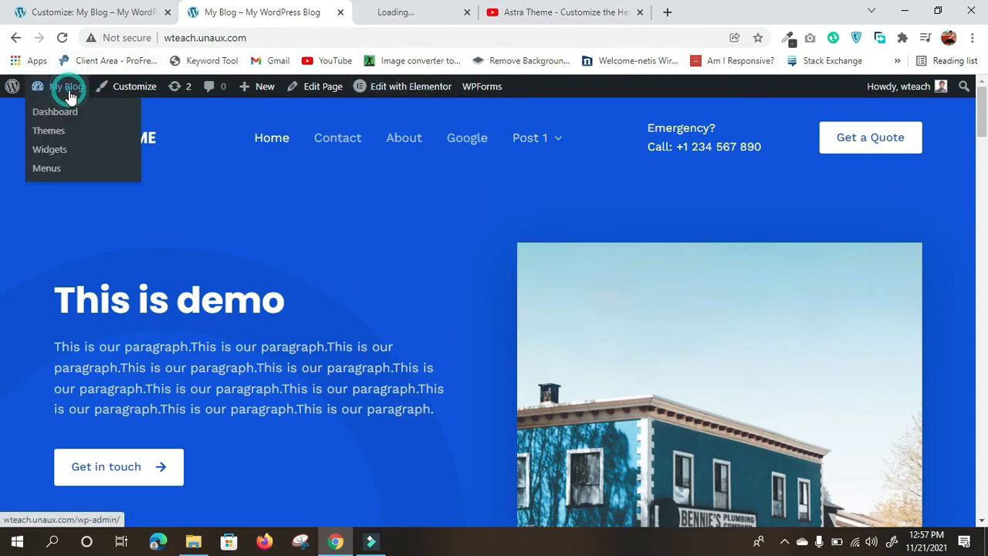
left_click(395, 12)
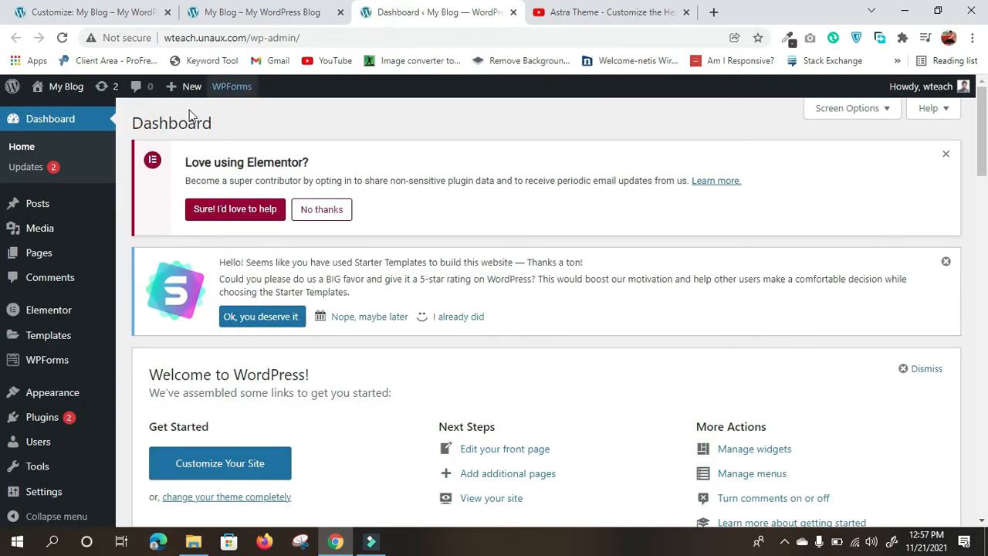
mouse_move(85, 395)
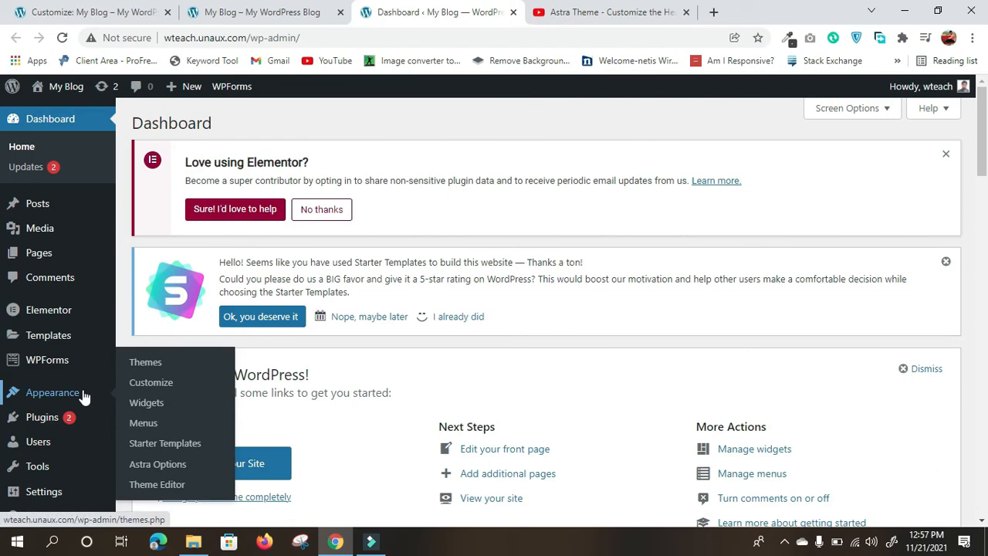
left_click(136, 383)
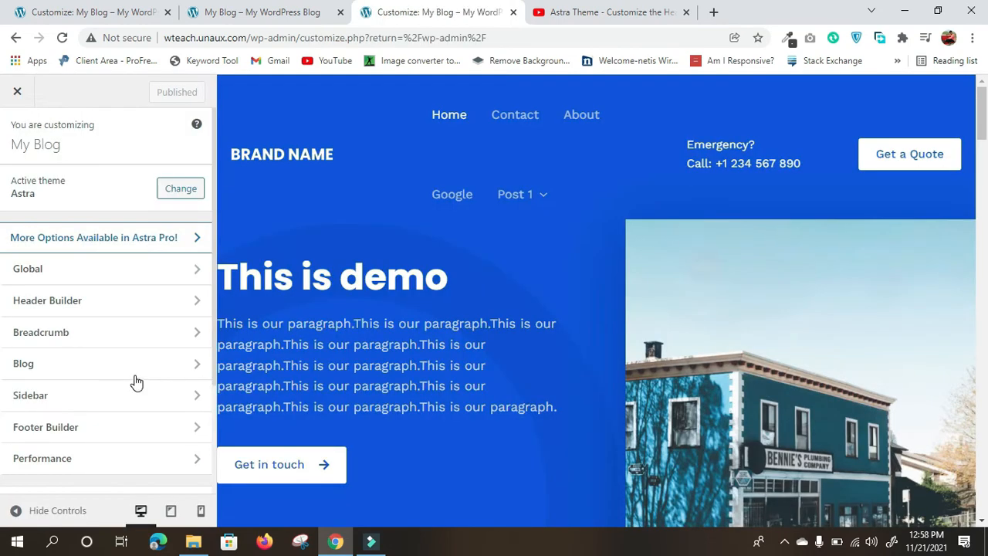
left_click(123, 303)
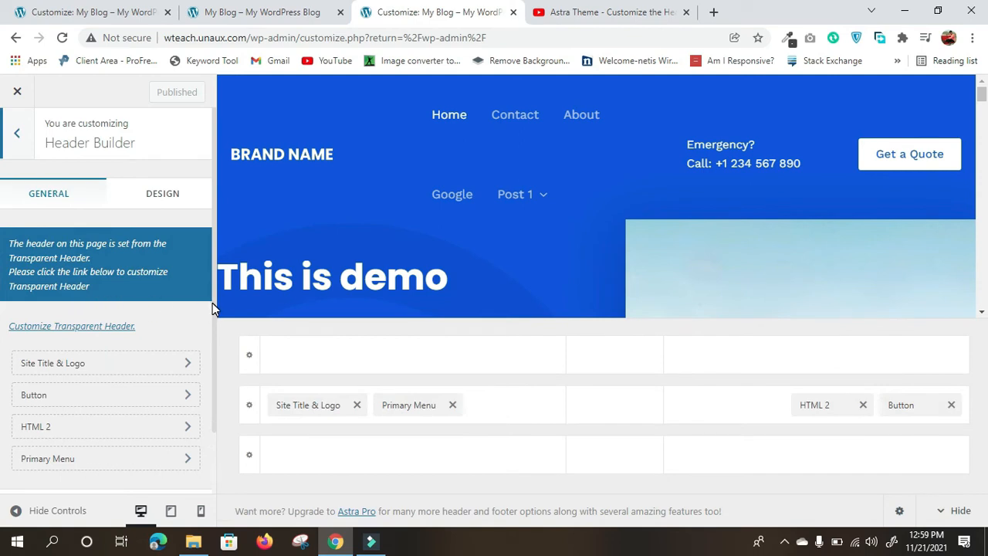
- Open the design settings of the Transparent Header from the Header Builder's header types
scroll(212, 303, "down", 1)
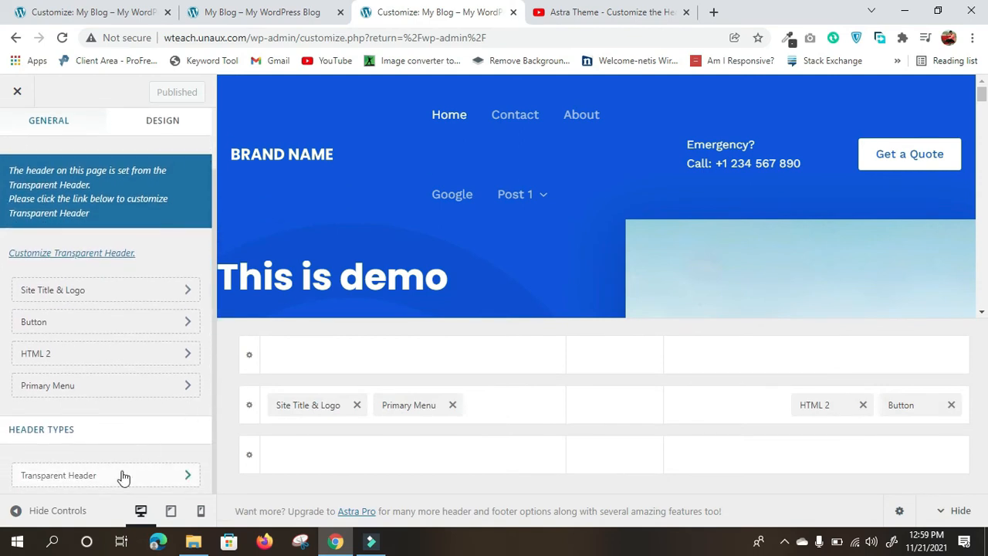
left_click(124, 476)
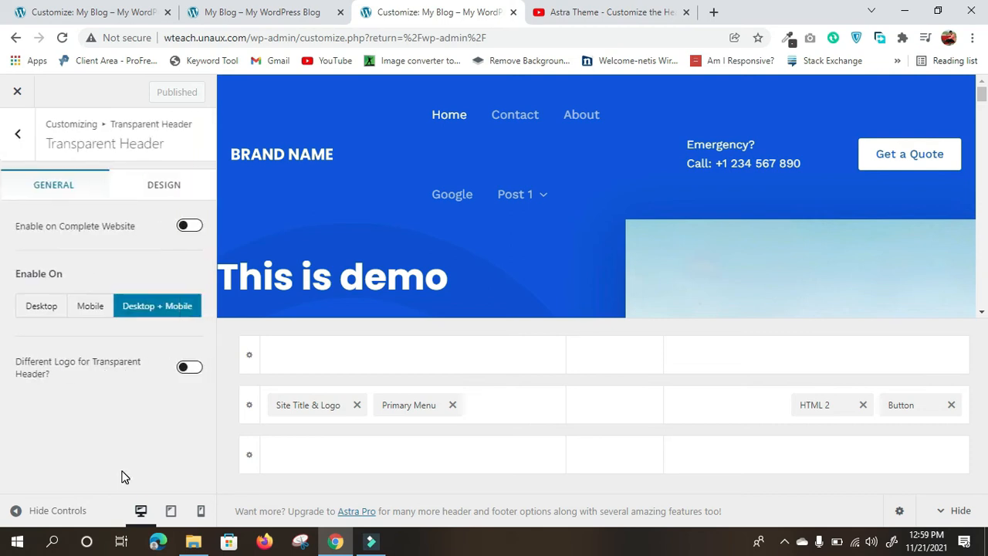
left_click(167, 193)
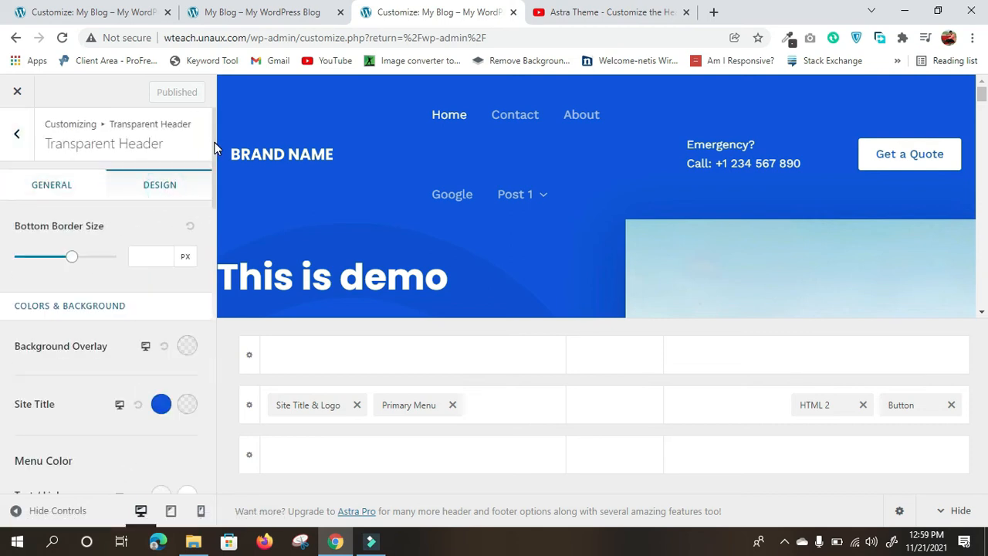
- Change the submenu background color to a bright purple, preview the Post 1 dropdown, and publish the change
left_click_drag(214, 149, 217, 238)
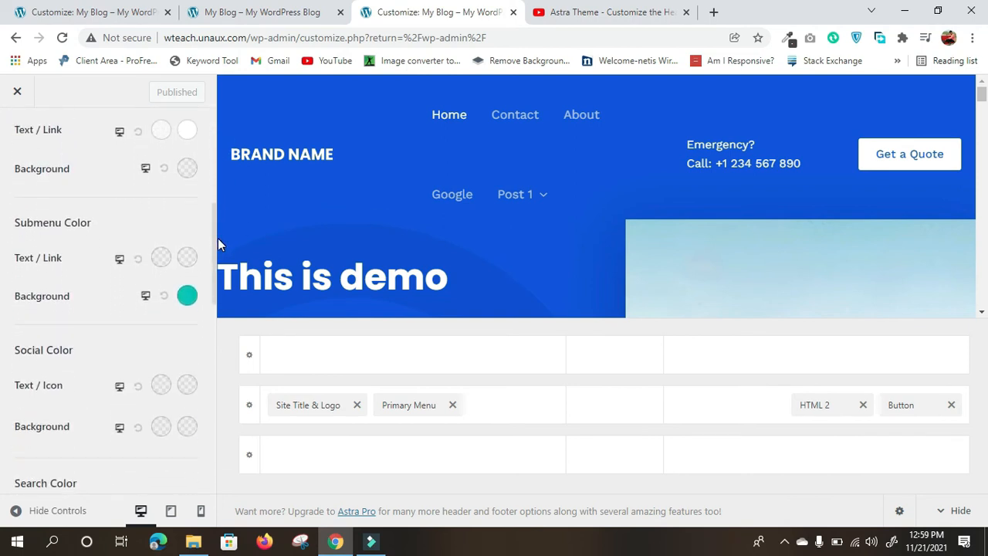
left_click(187, 296)
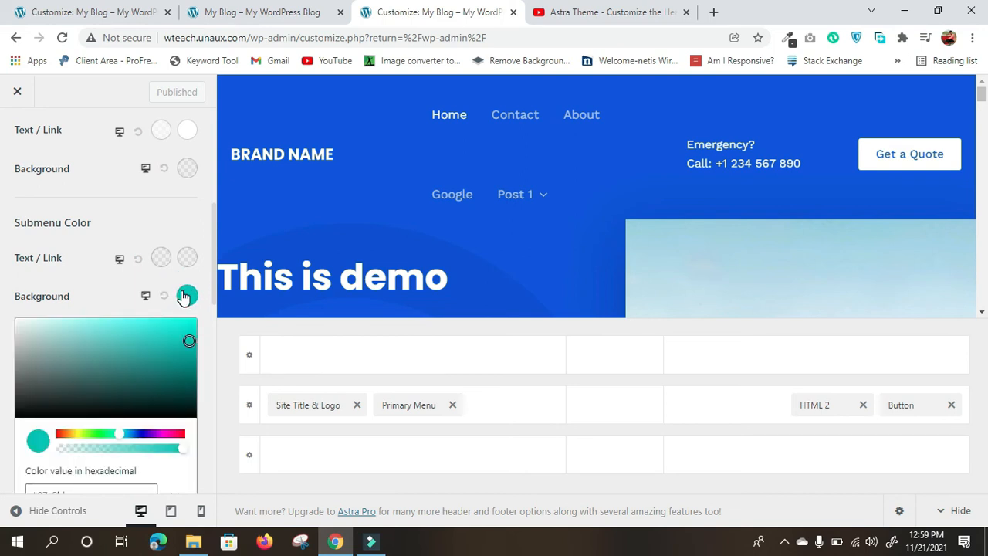
left_click(157, 435)
left_click(177, 327)
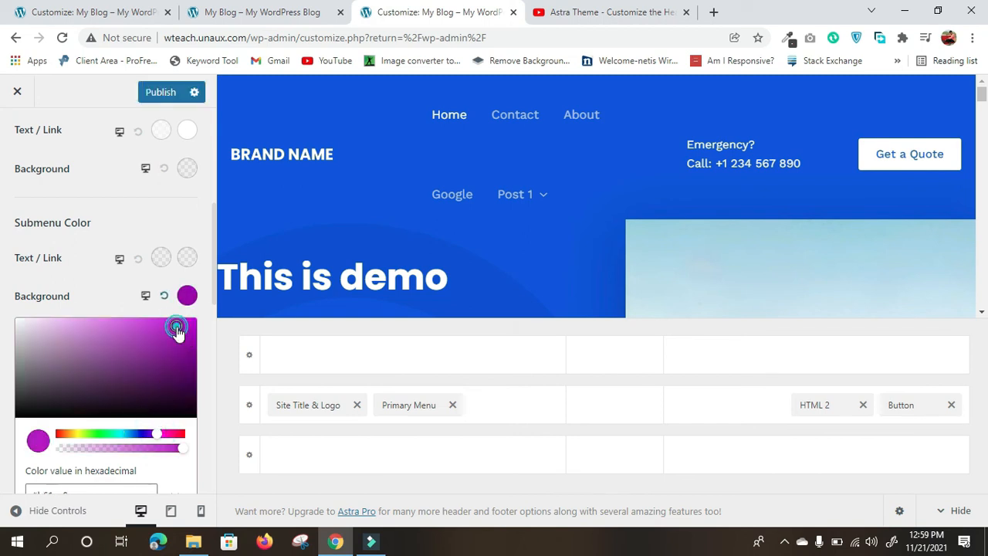
left_click(186, 299)
mouse_move(533, 205)
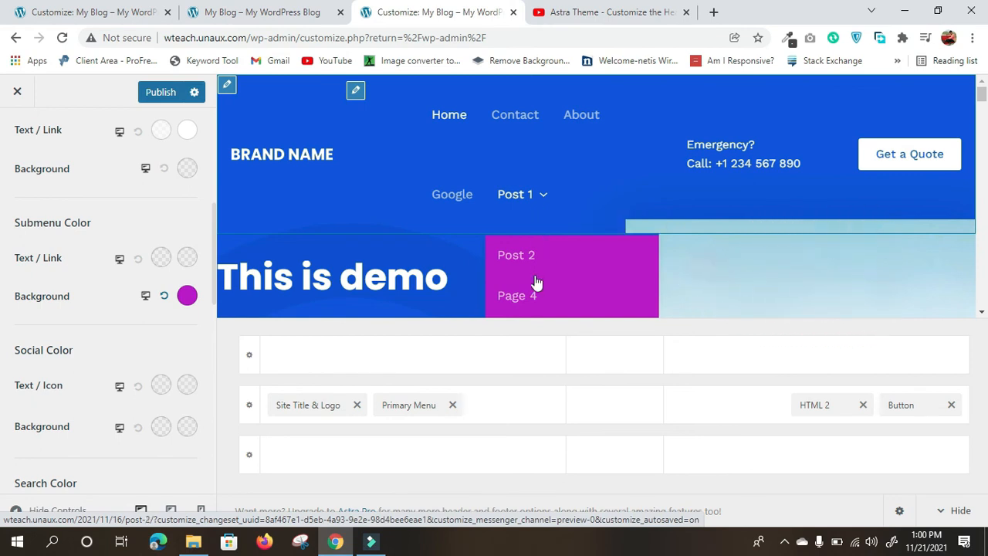
left_click(161, 94)
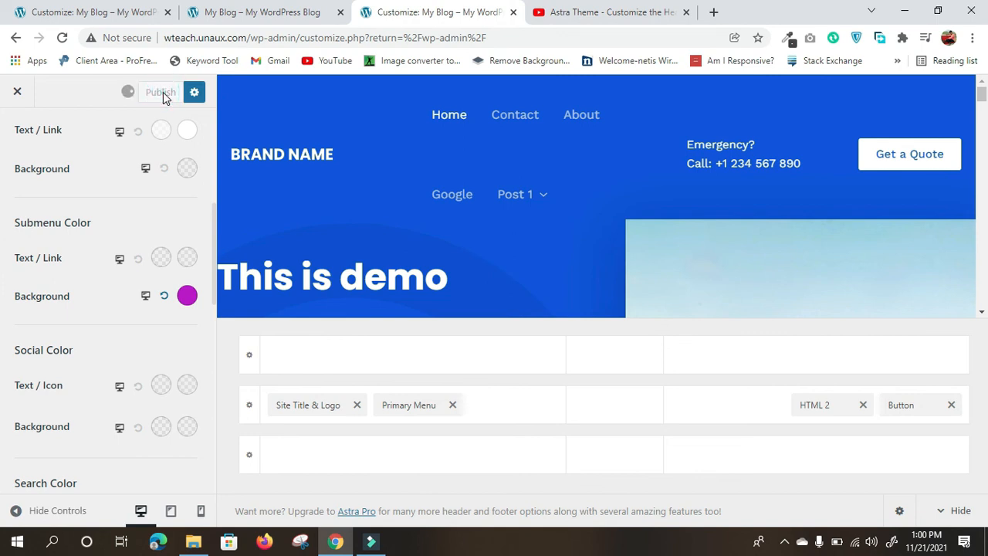
- Reload the live site in its open tab and check the dropdown color under Post 1 and the submenu of Page 3
left_click(239, 7)
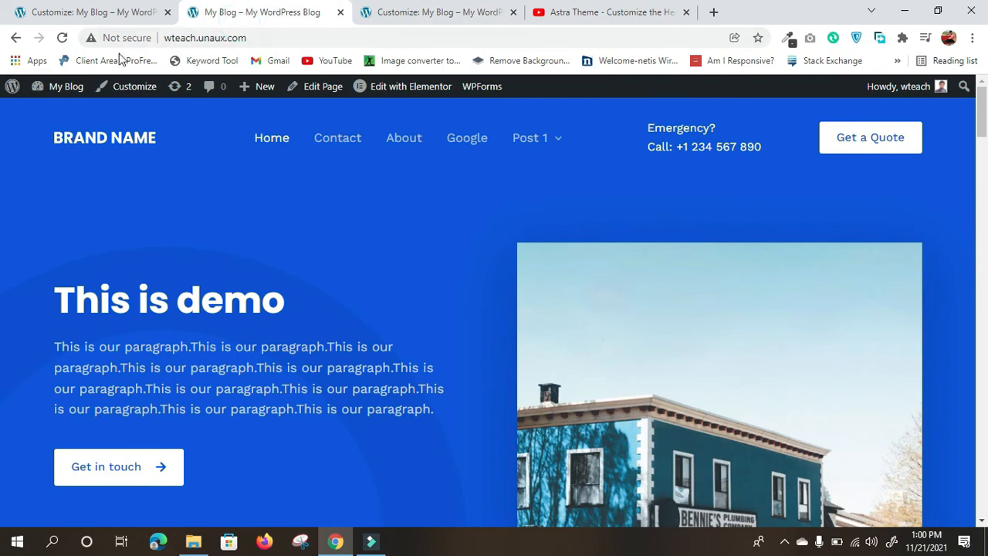
left_click(62, 40)
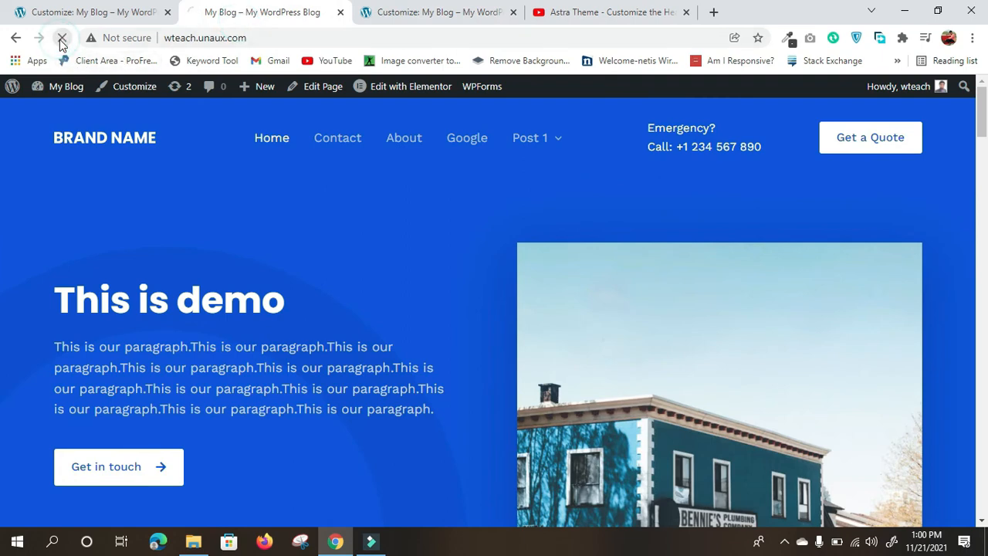
mouse_move(504, 136)
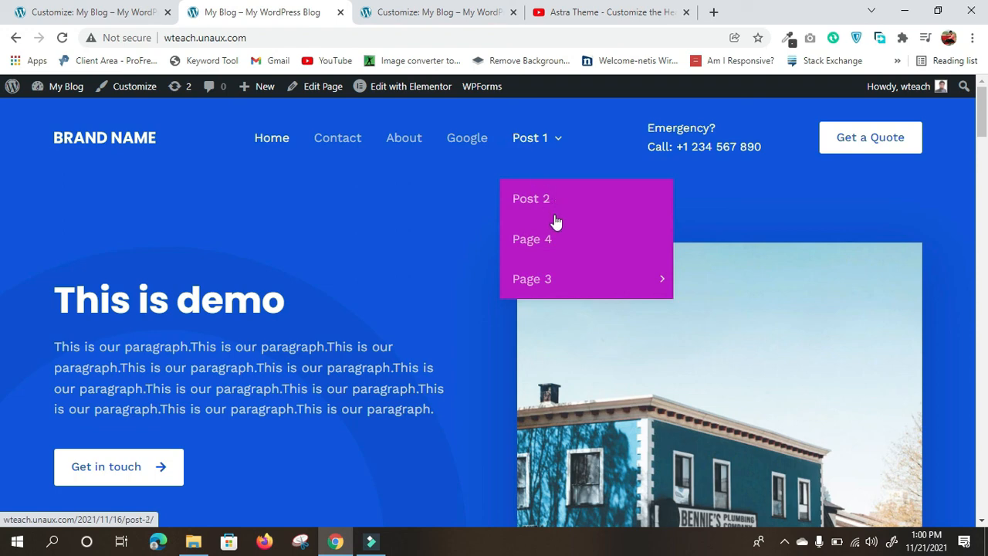
mouse_move(572, 272)
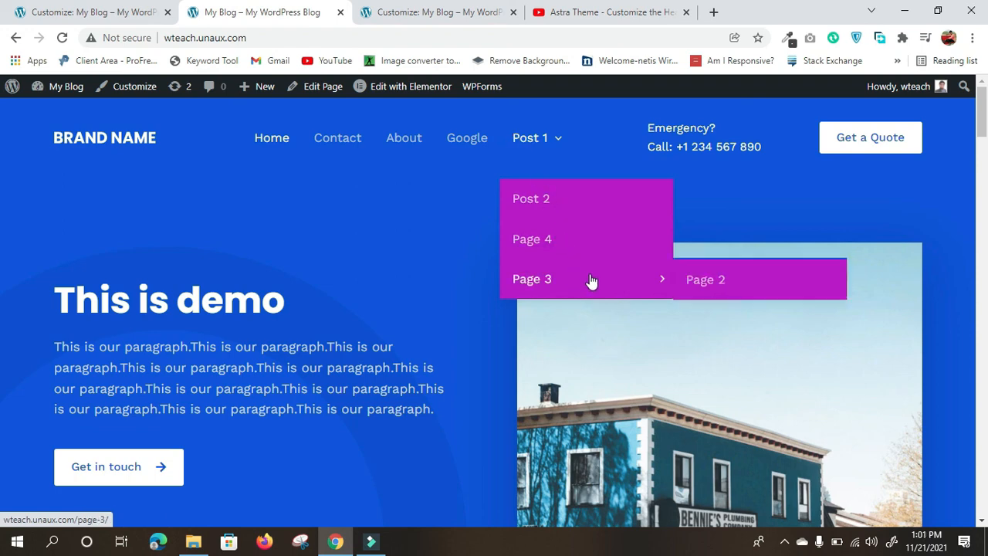